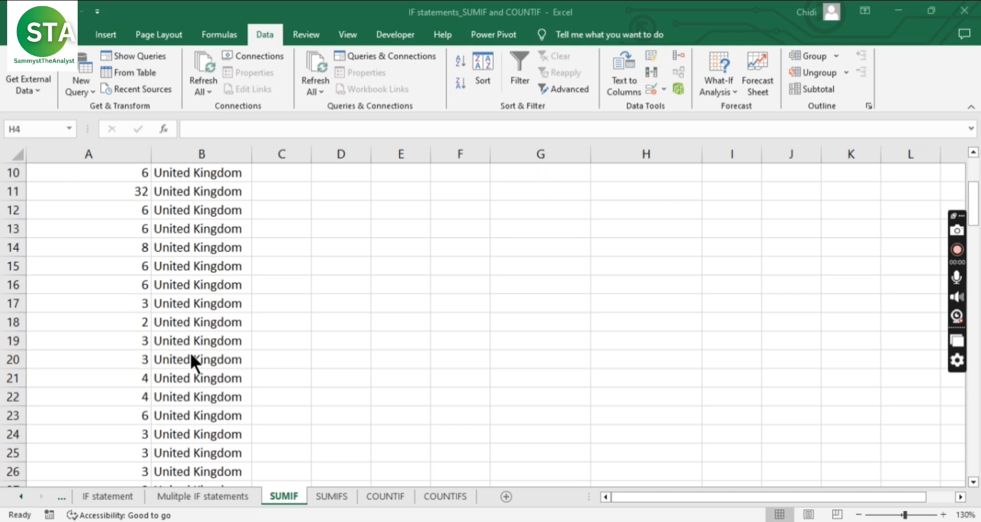
Examine the Quantity and Country data on the SUMIF sheet and the Quantity column in the Original Dataset sheet.
scroll(192, 357, down, 1)
scroll(193, 359, down, 2)
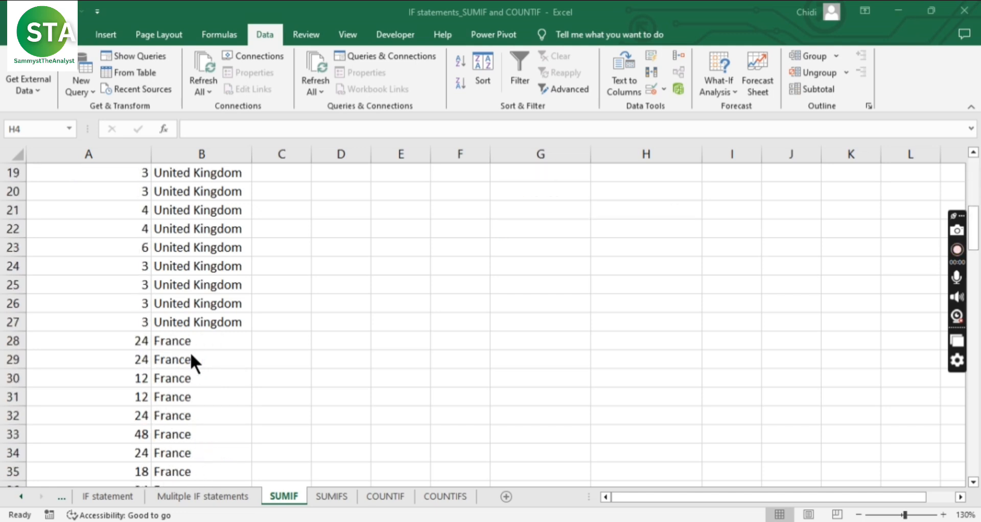
scroll(191, 358, up, 6)
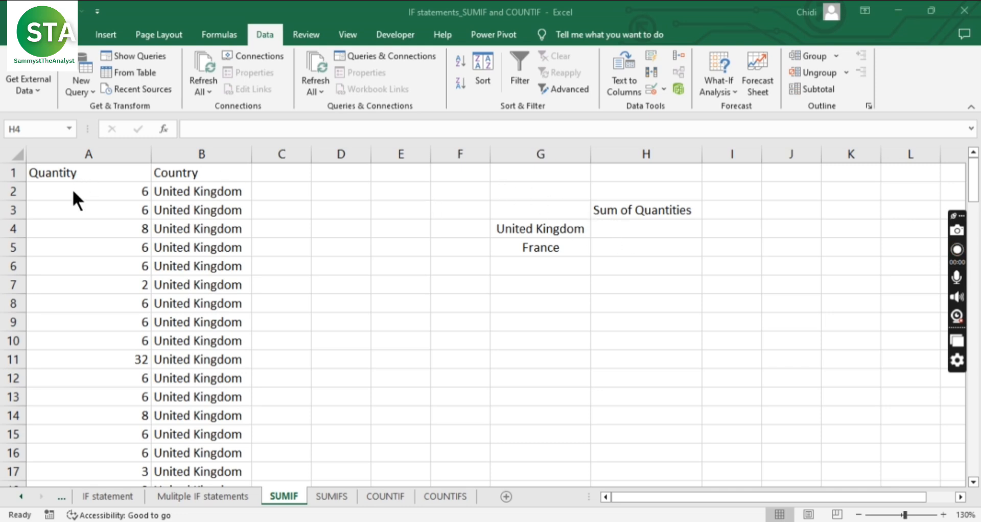
click(62, 494)
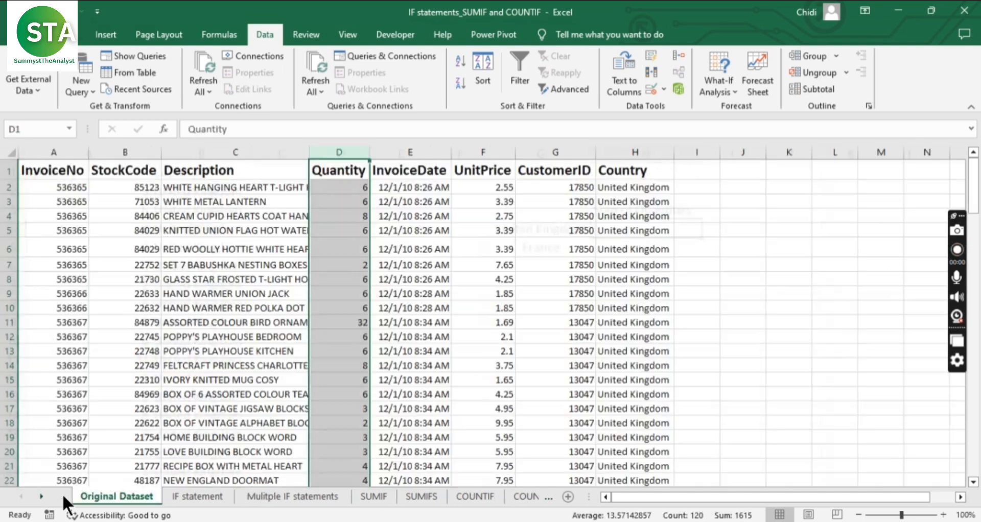
click(347, 241)
click(349, 152)
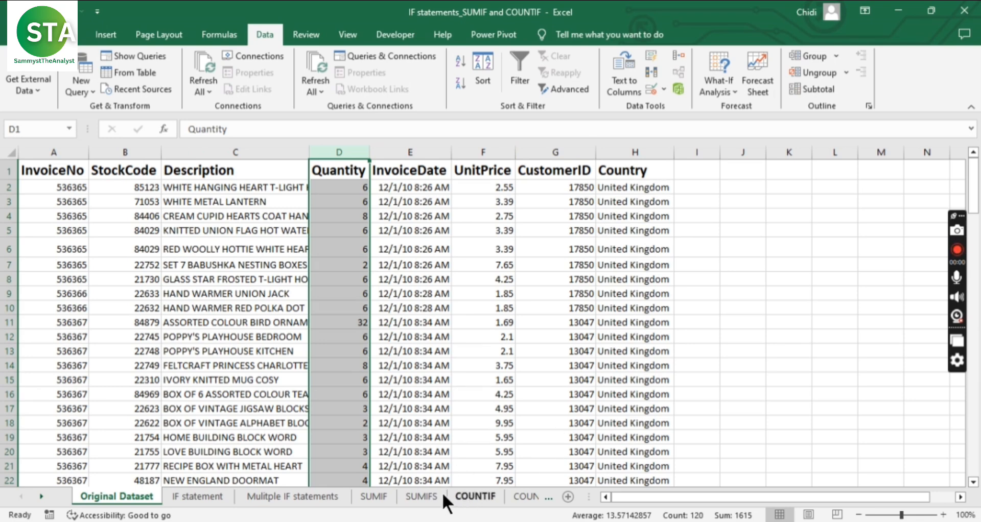
Enter =SUMIF(B:B,G4,A:A) in cell H4 of the SUMIF sheet to total the United Kingdom quantities.
click(378, 496)
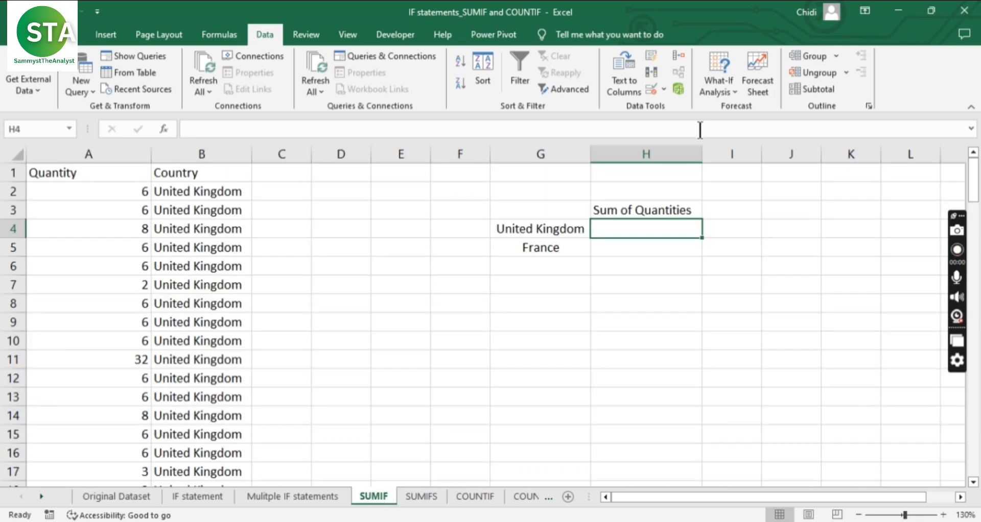
double_click(653, 229)
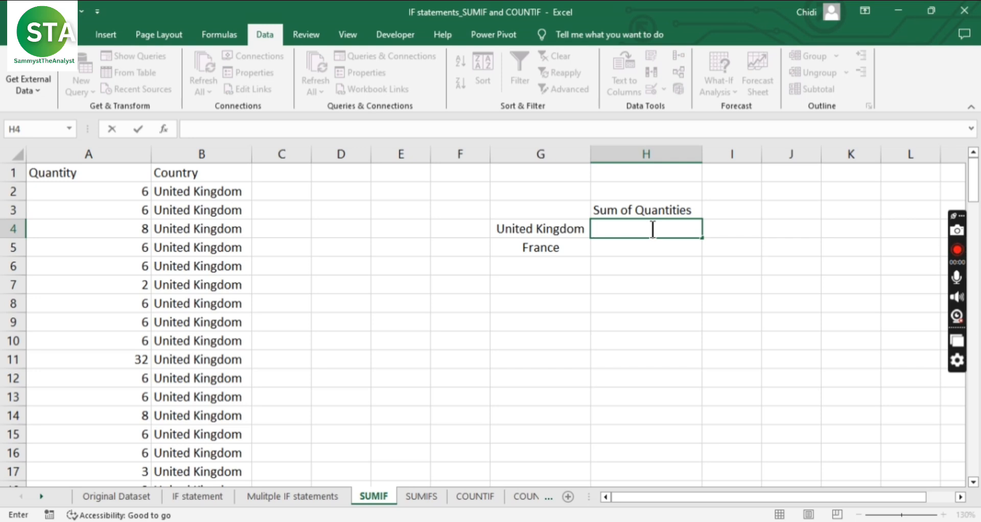
text(=su)
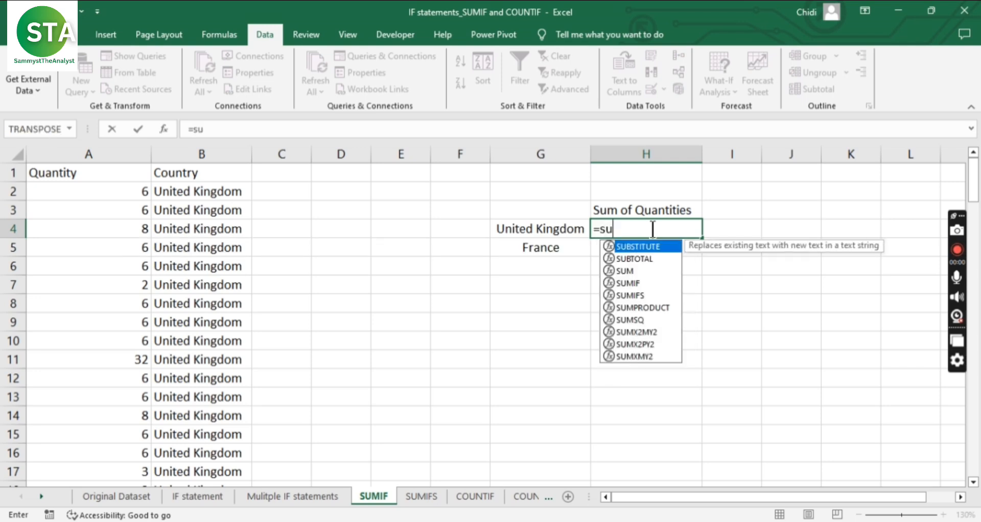
text(mi)
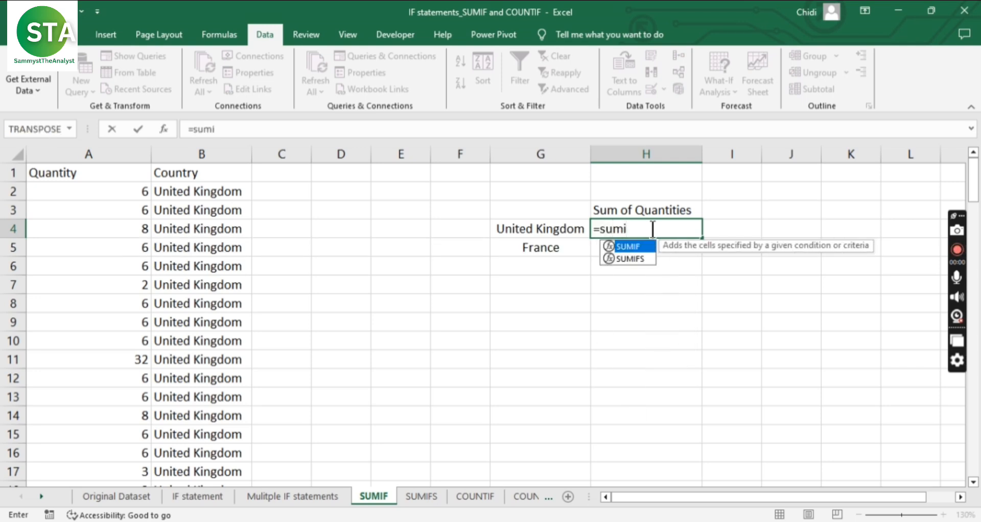
key(Tab)
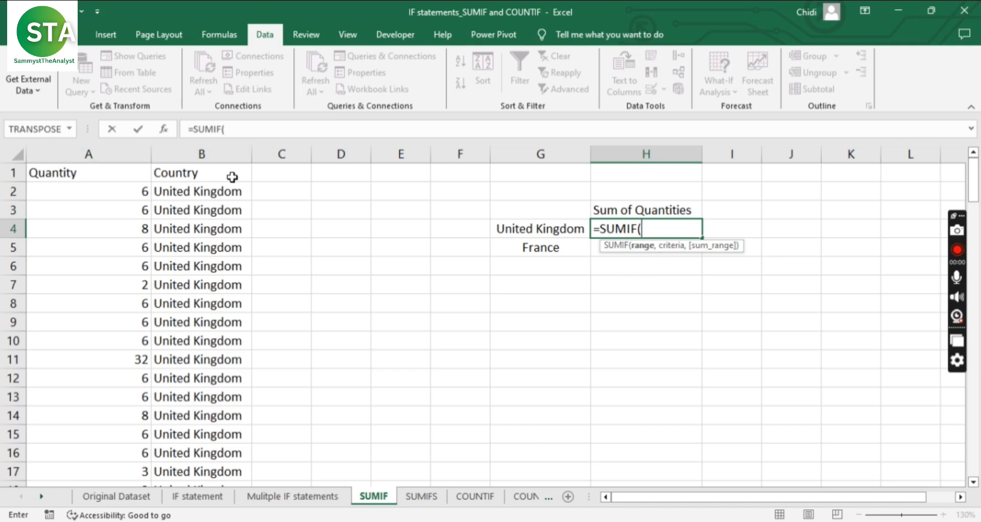
click(205, 153)
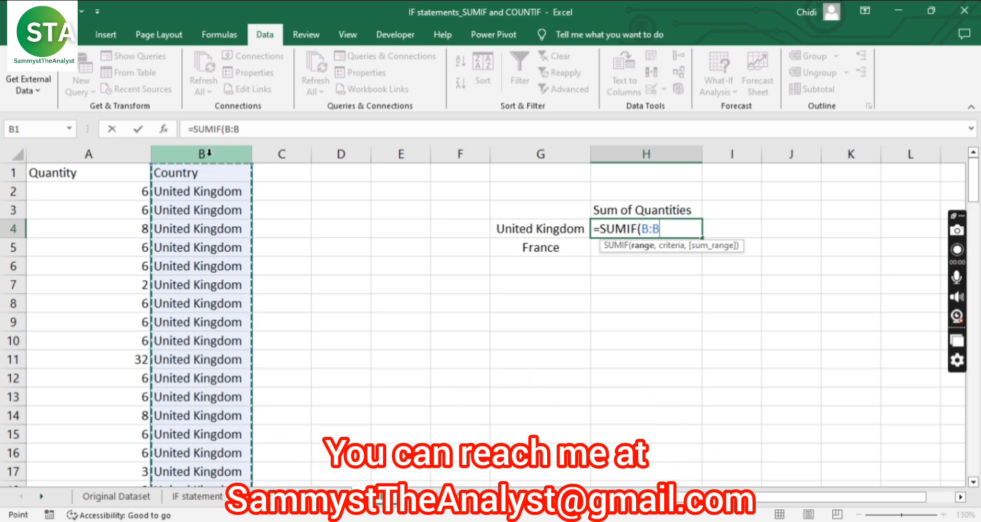
text(,)
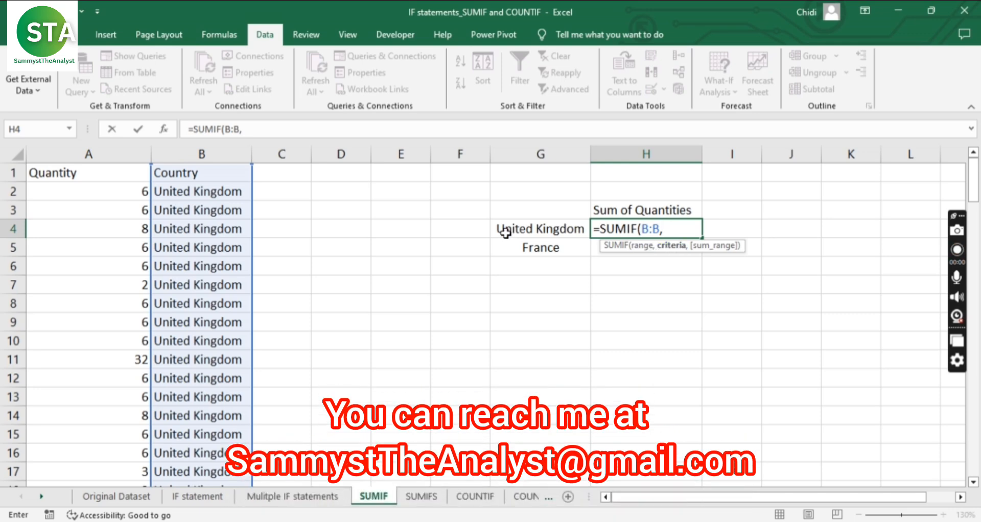
click(559, 231)
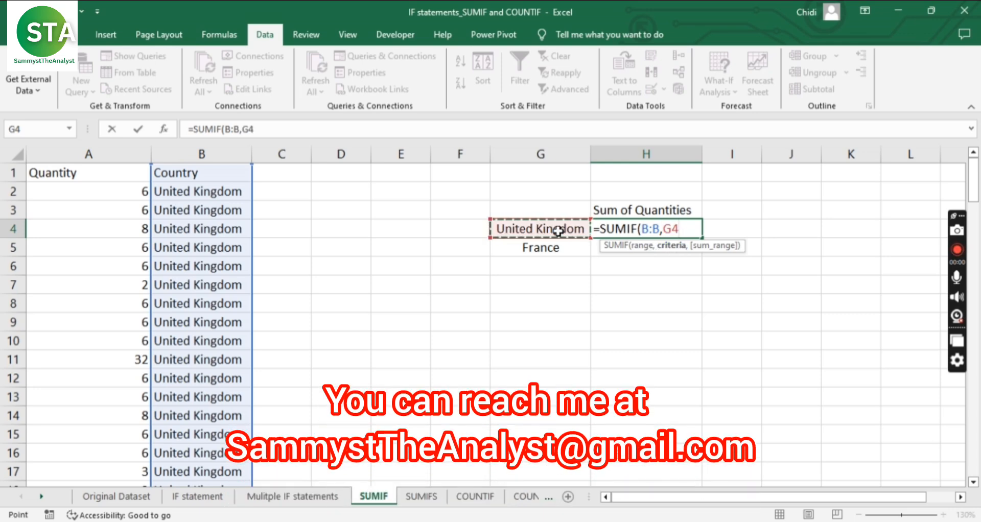
text(,)
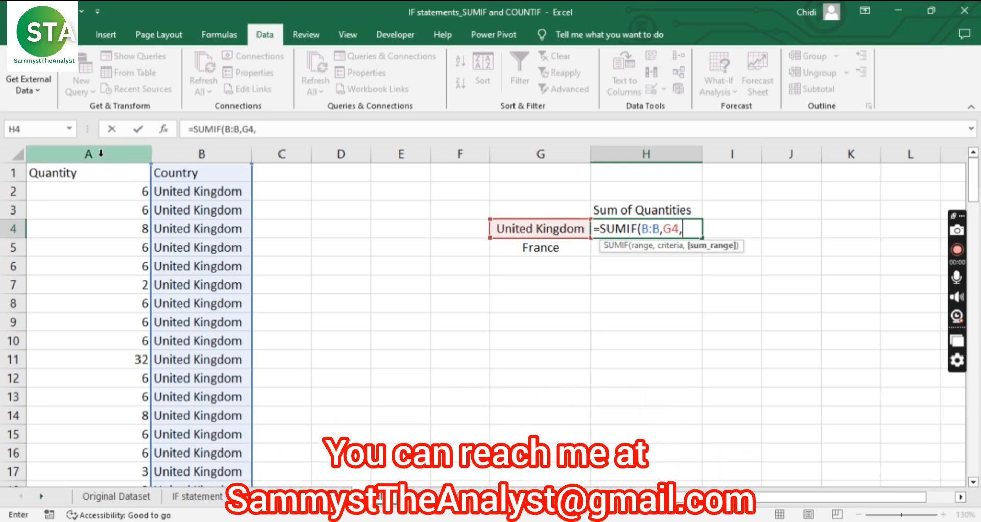
click(81, 152)
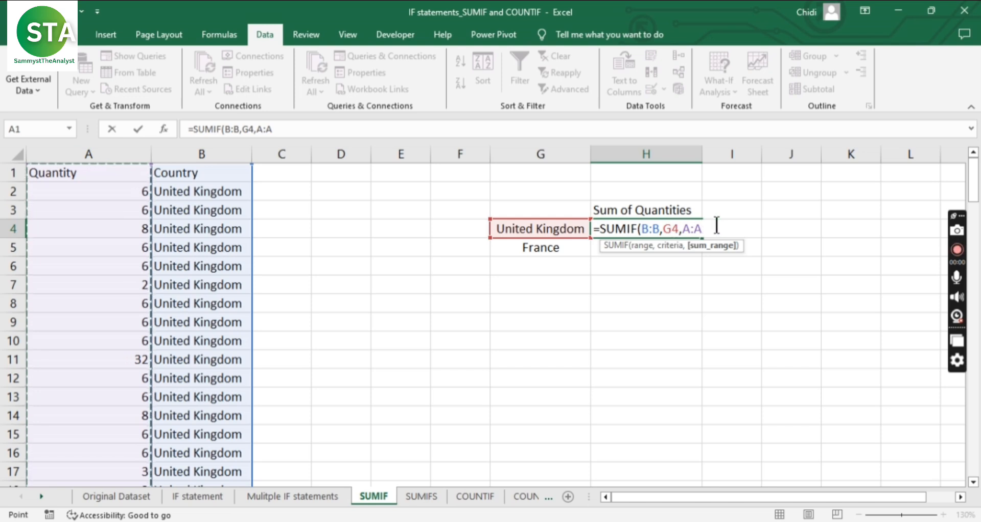
text())
key(Return)
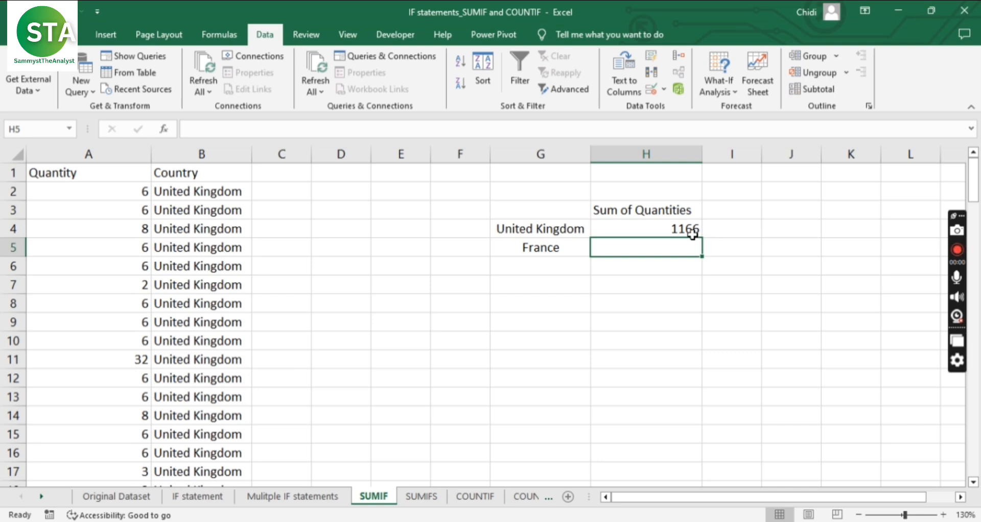
Fill the SUMIF formula from H4 down to H5 for France and inspect the copied formula.
click(655, 227)
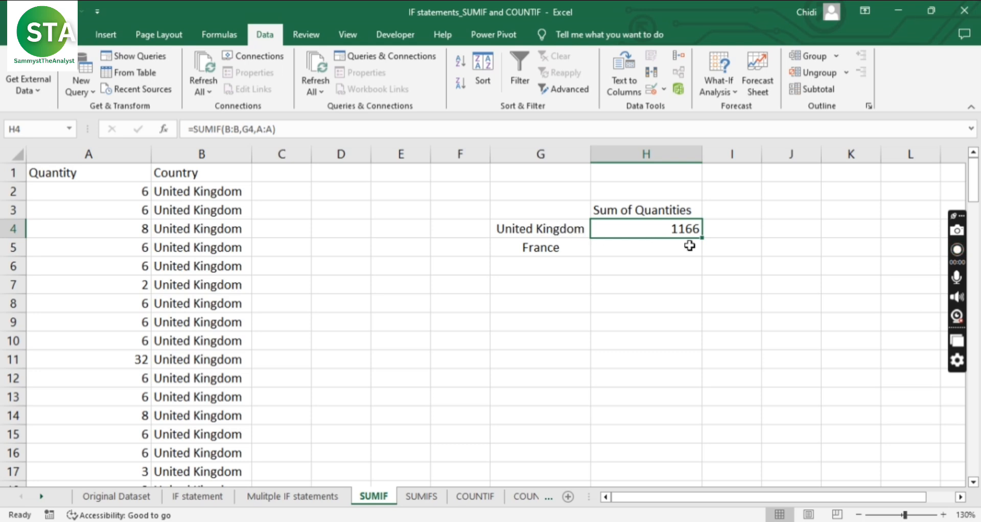
drag(701, 240, 702, 255)
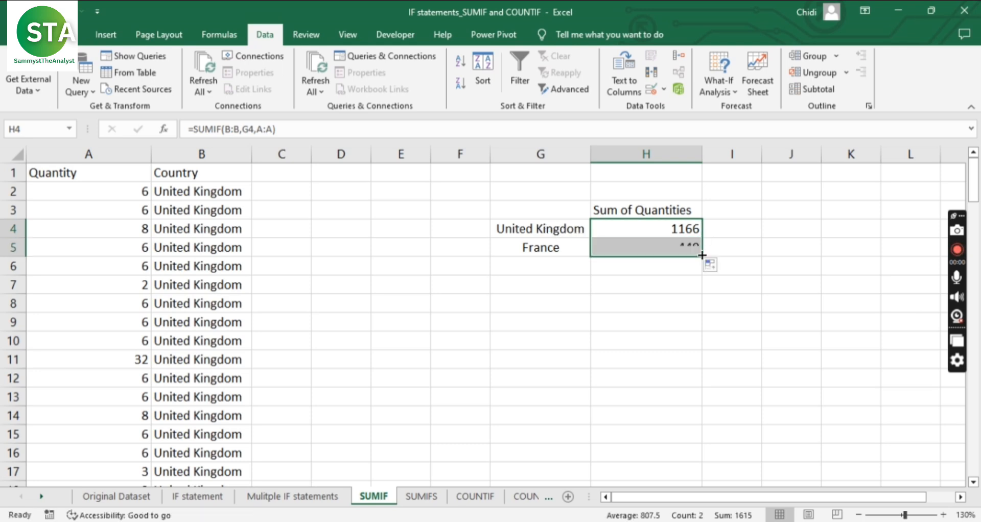
click(563, 247)
click(645, 244)
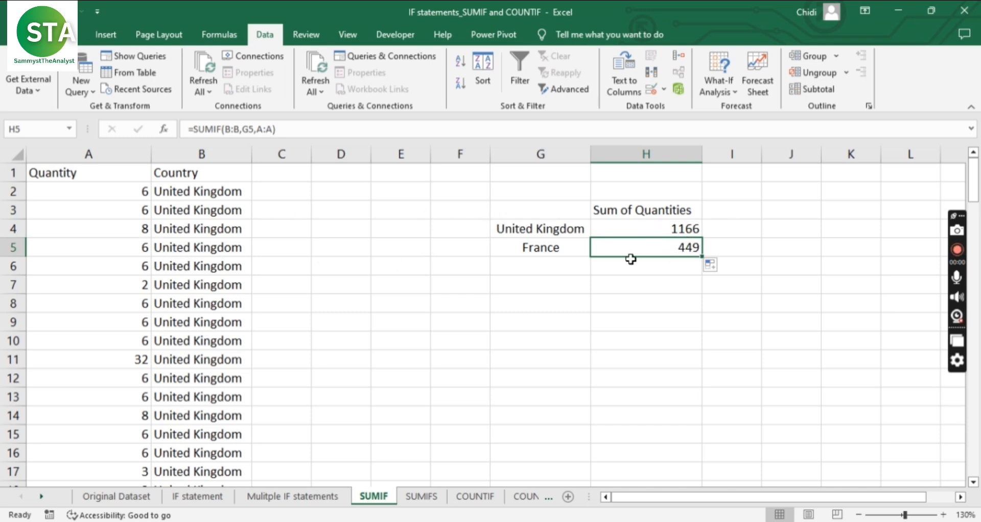
click(617, 273)
click(619, 251)
Compare the country criteria on the SUMIF sheet with the Country and Customer ID criteria on the SUMIFS sheet.
click(422, 495)
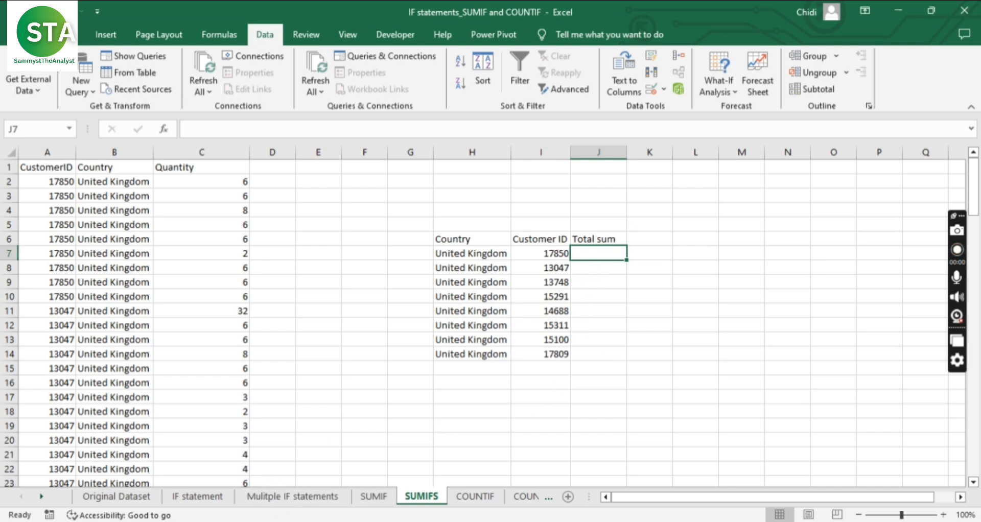
click(381, 498)
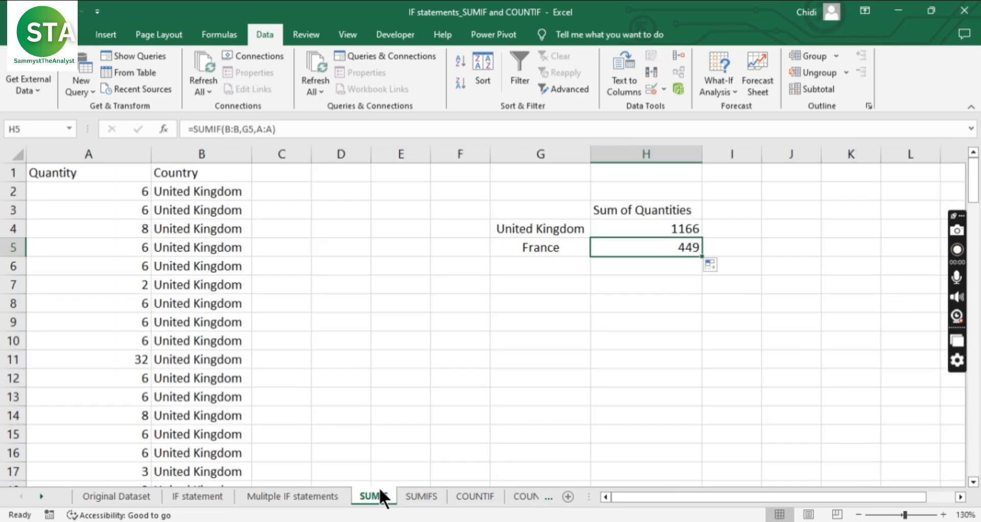
drag(558, 225, 559, 248)
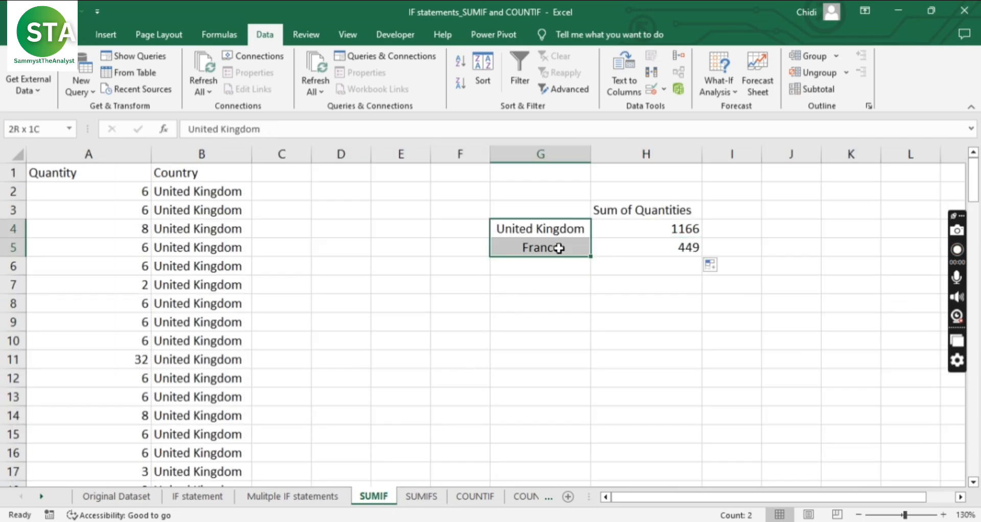
click(421, 497)
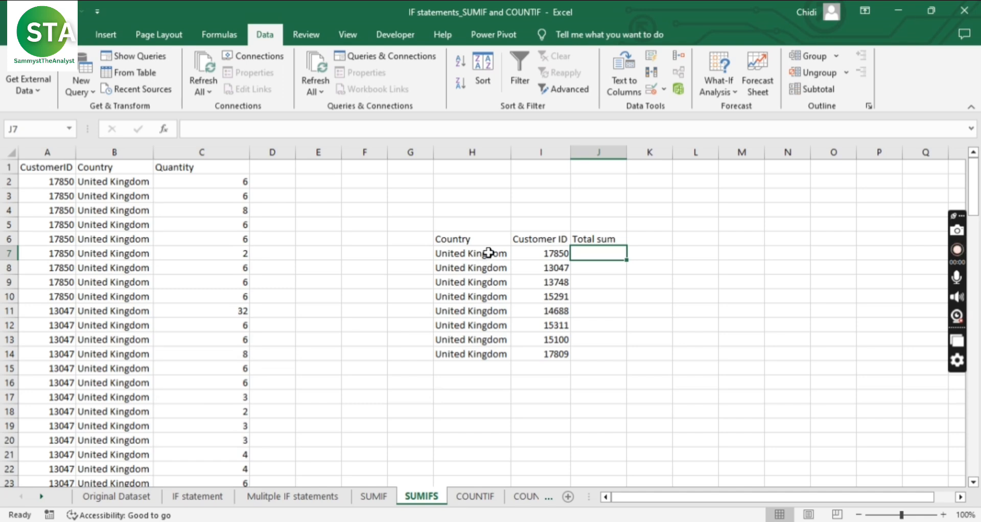
drag(489, 253, 476, 351)
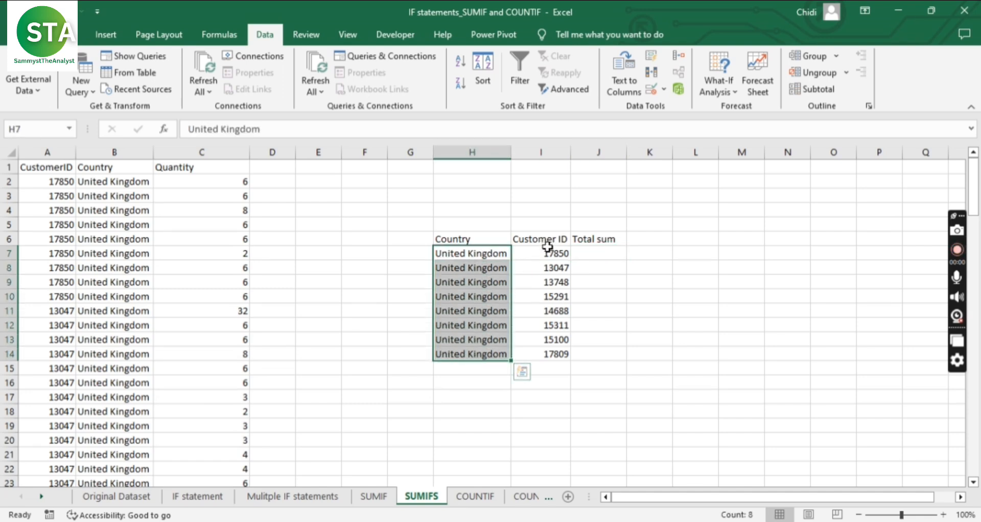
drag(548, 247, 542, 367)
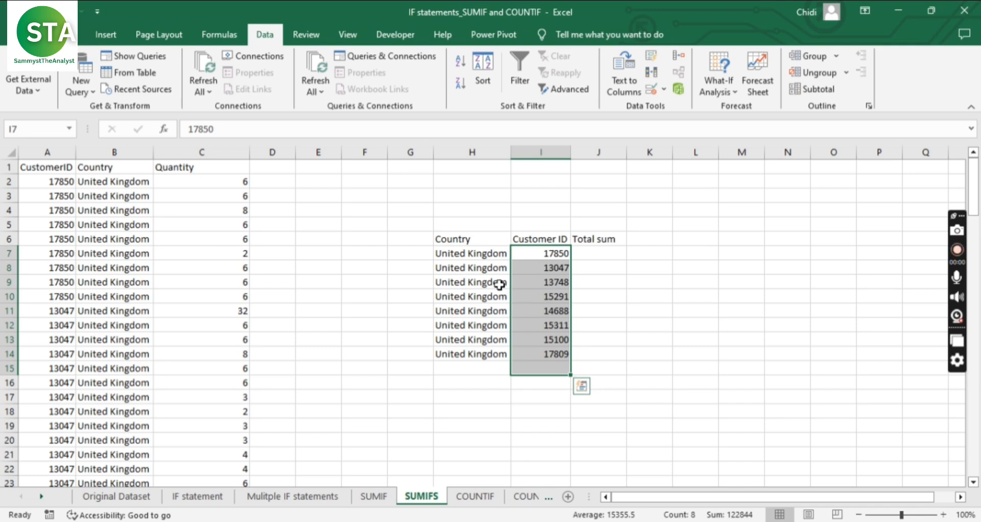
click(533, 253)
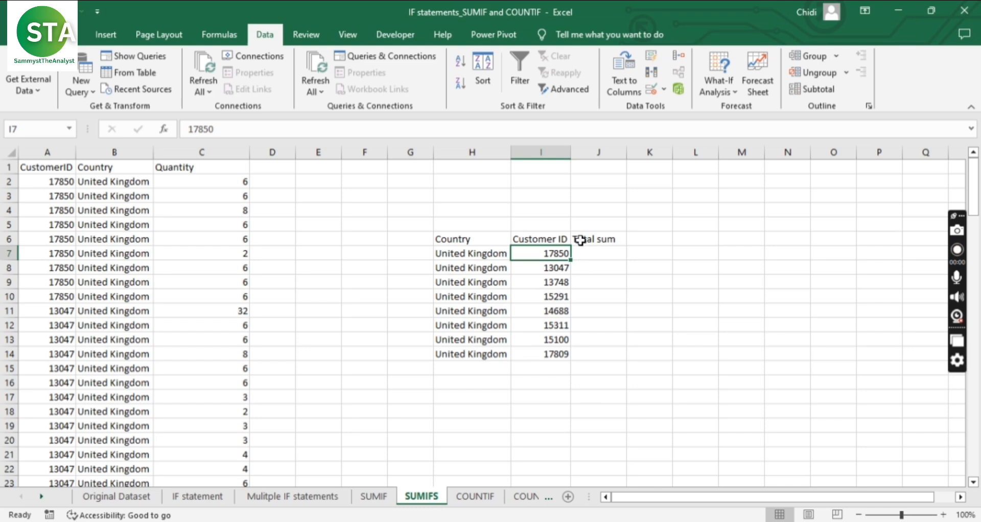
Start a SUMIFS formula in cell J7 of the SUMIFS sheet with the Quantity column C:C as the sum range.
click(604, 253)
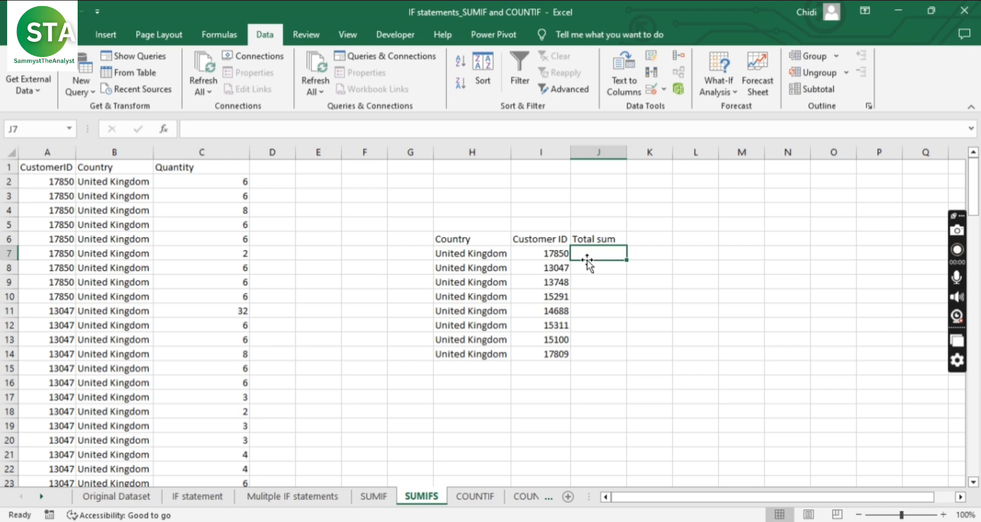
double_click(603, 254)
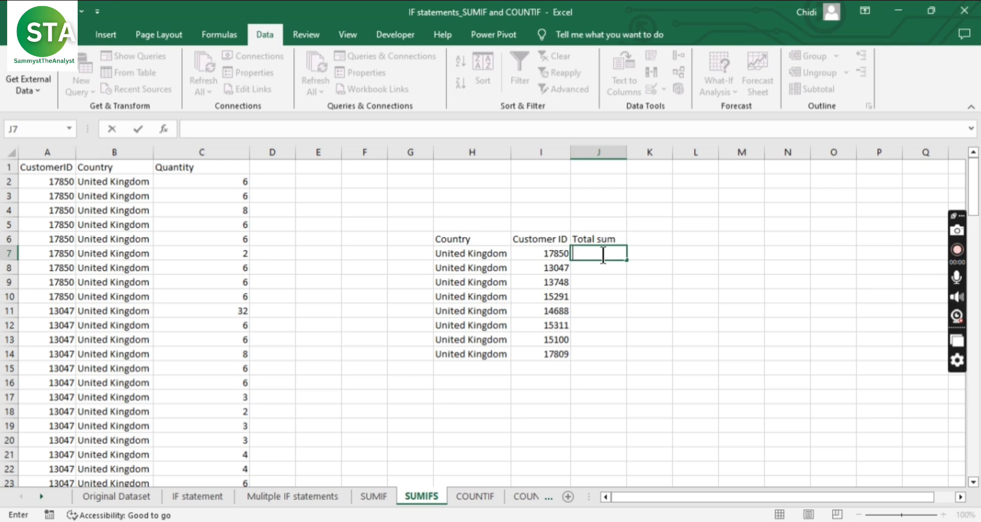
text(=su)
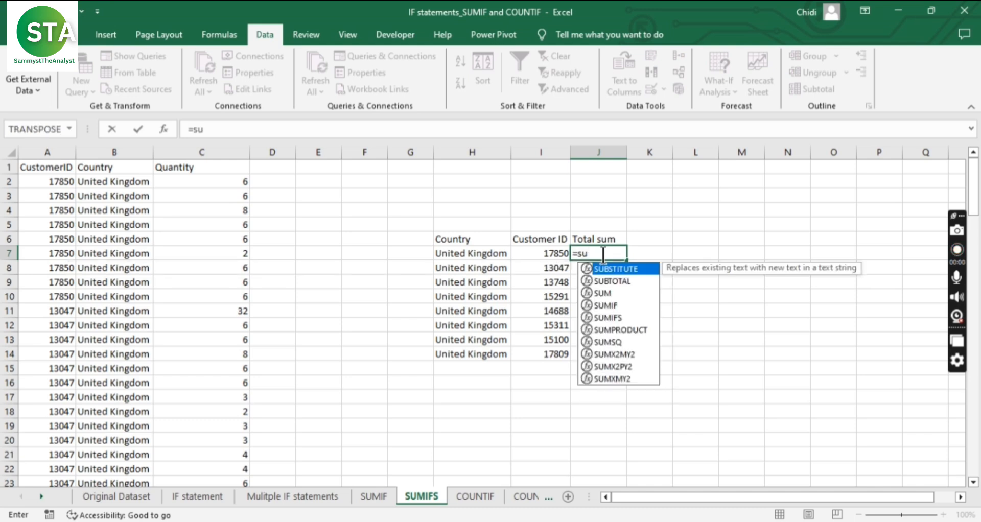
text(mi)
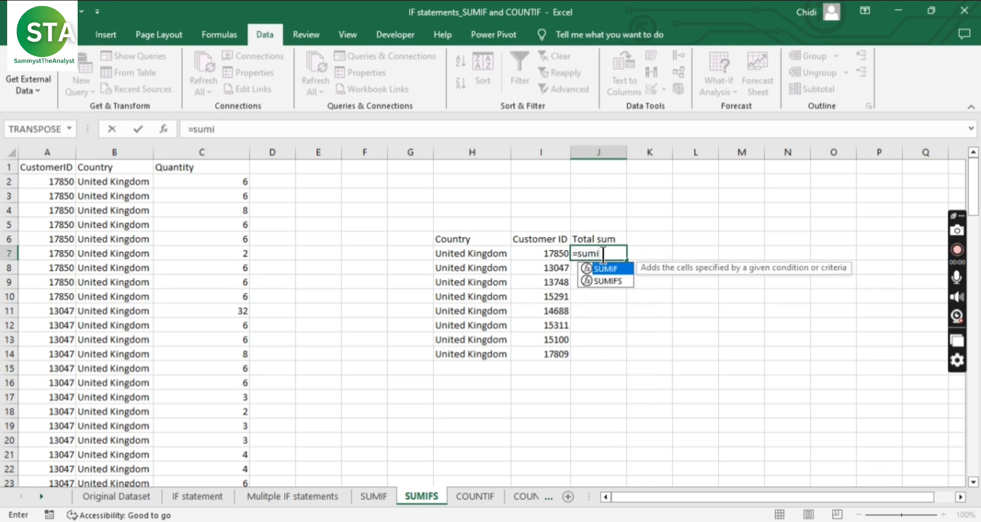
text(fs)
key(Tab)
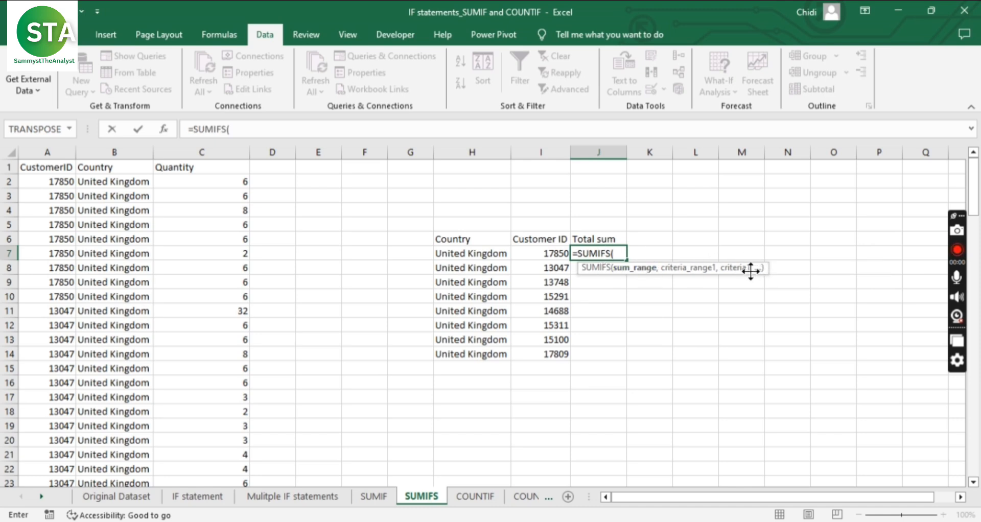
click(216, 149)
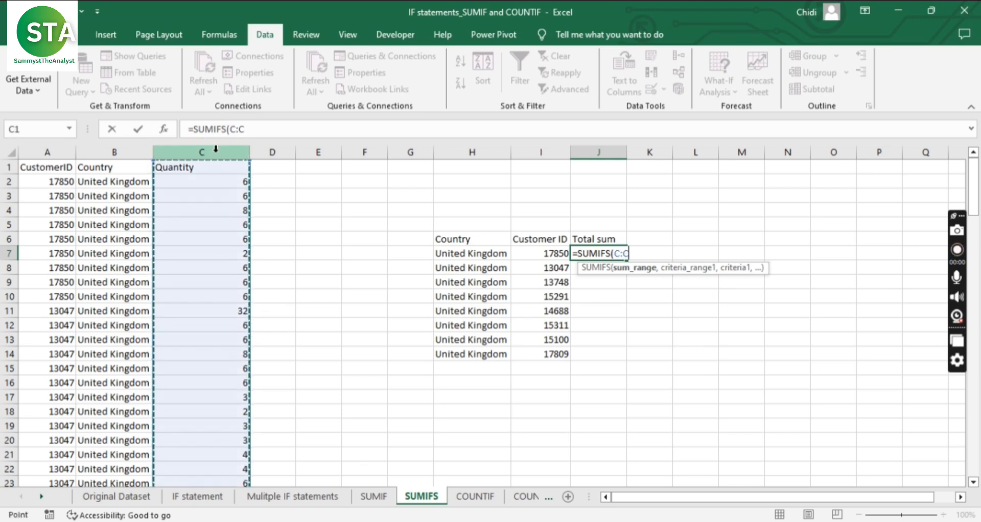
text(,)
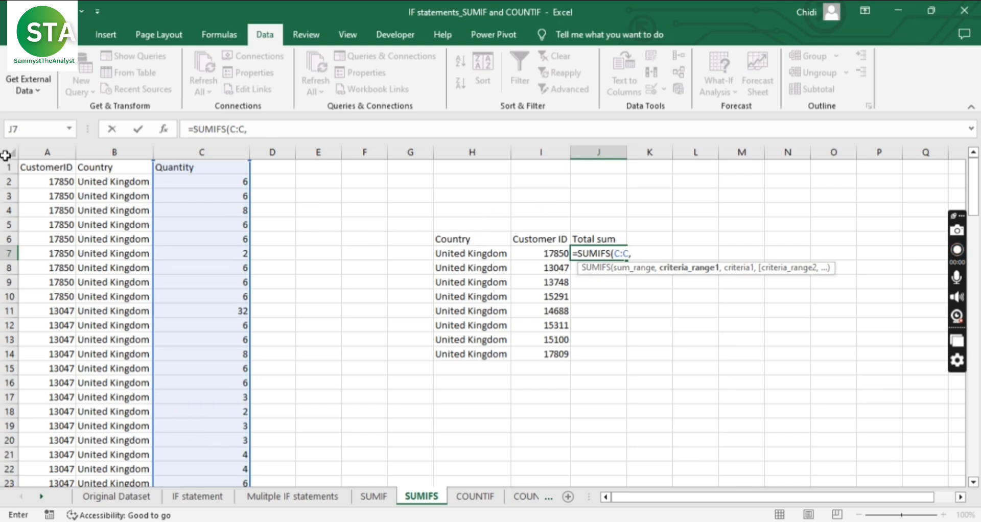
Complete the J7 formula as =SUMIFS(C:C,B:B,H7,A:A,I7), using the Country and Customer ID criteria.
click(114, 152)
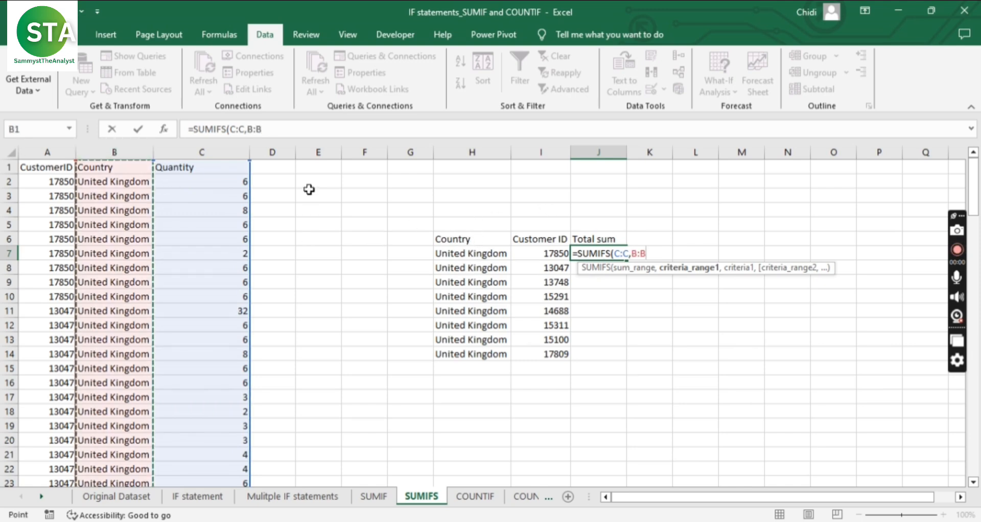
text(,)
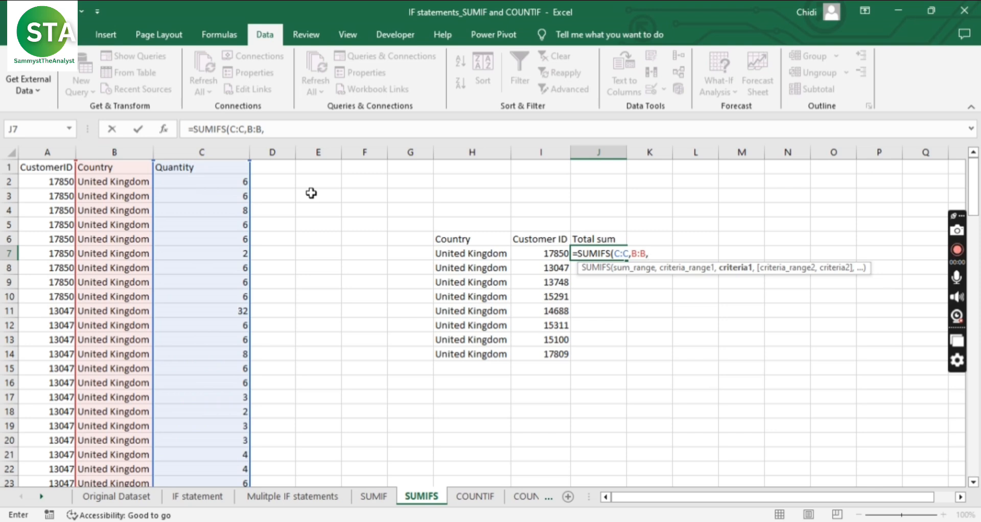
click(482, 255)
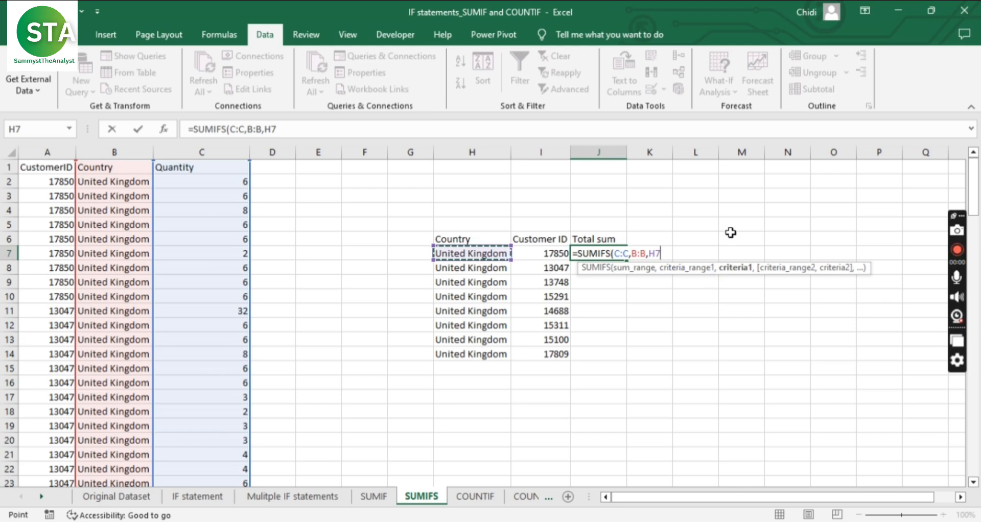
text(,)
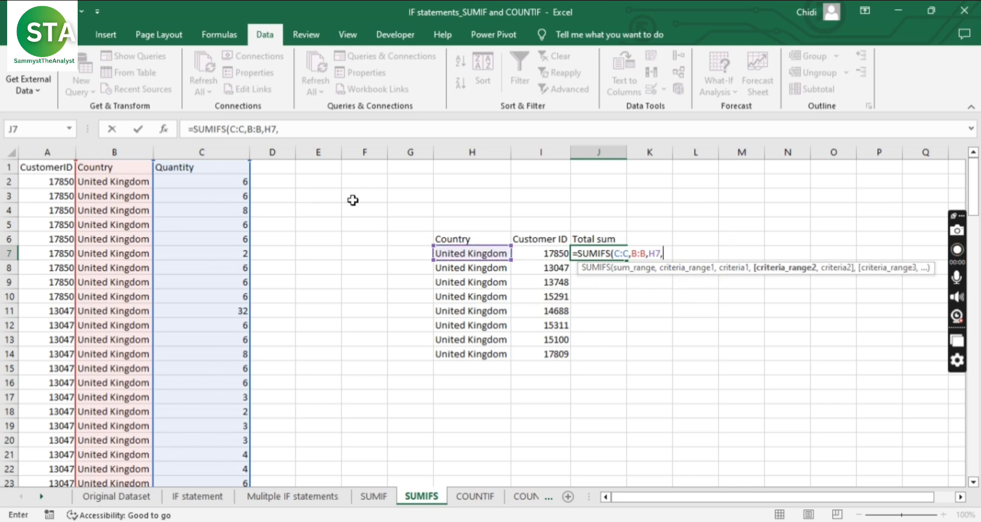
click(56, 152)
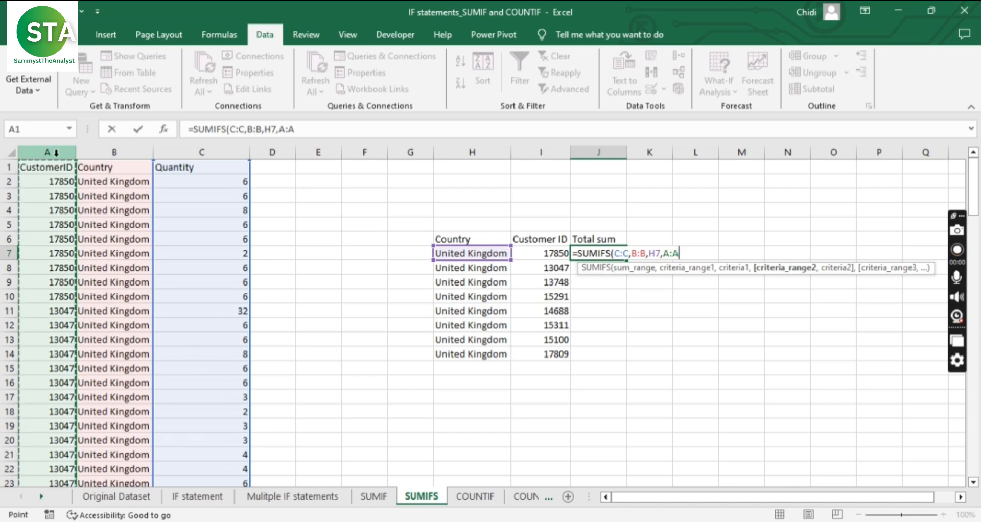
text(,)
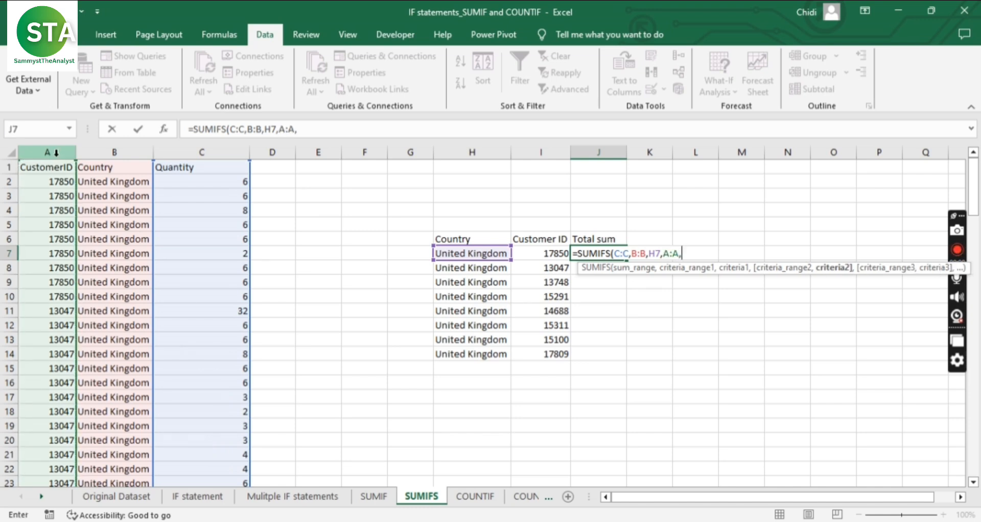
click(549, 253)
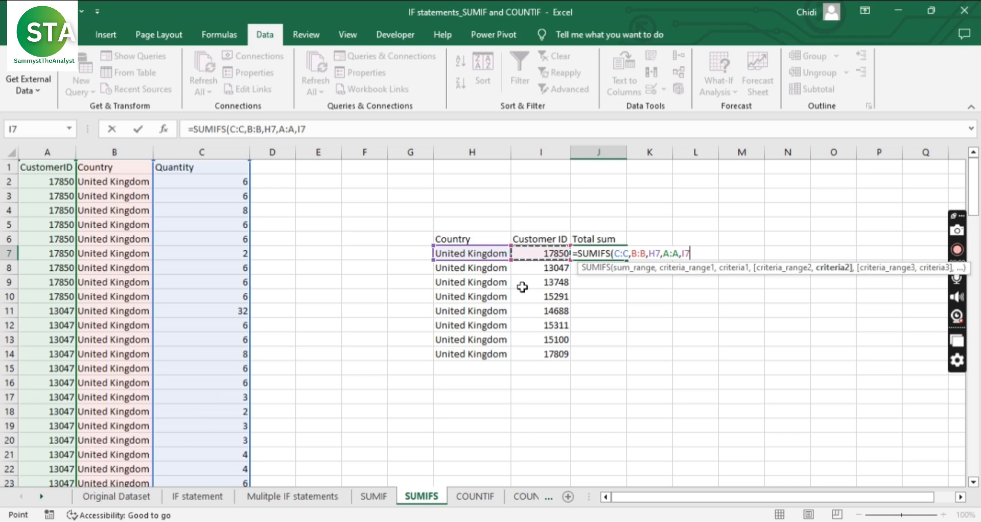
text())
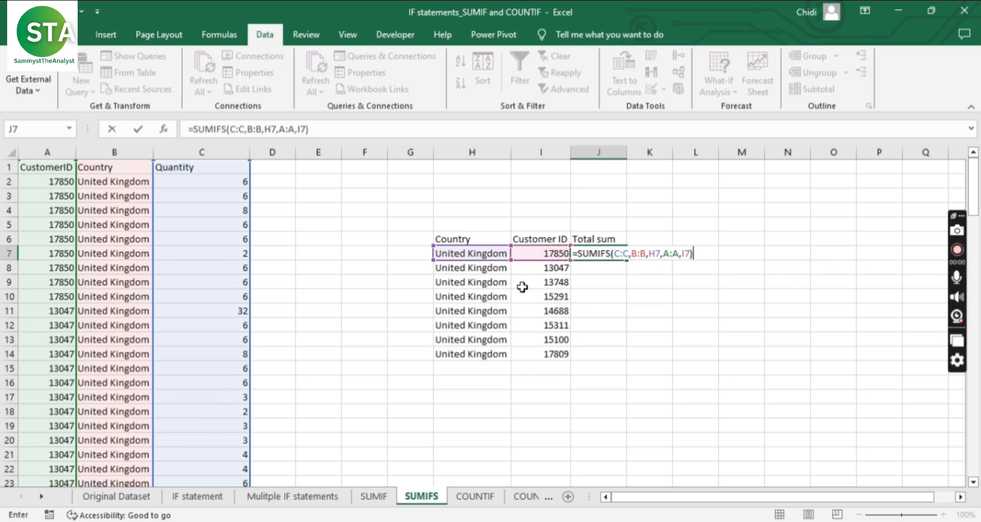
key(Return)
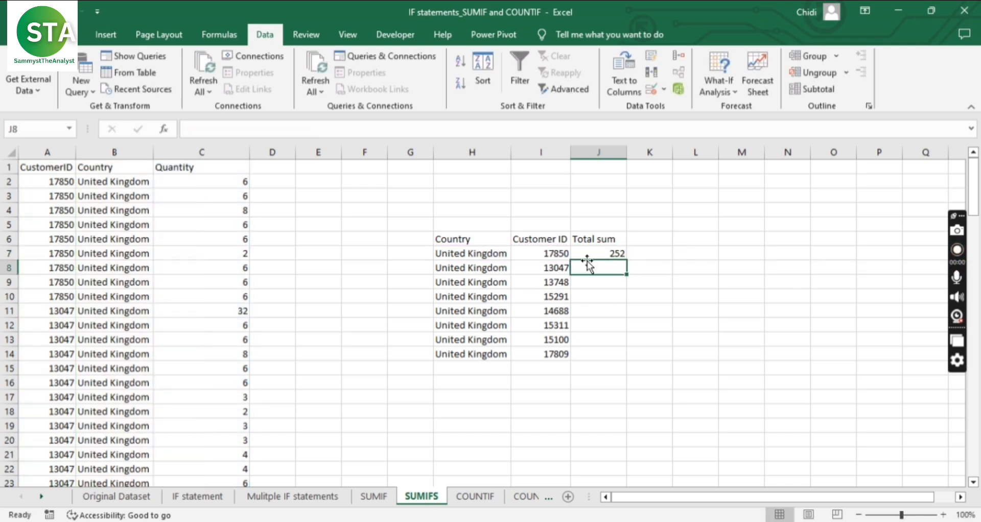
Fill the SUMIFS formula from J7 down to J14 and inspect the copied formulas in J14, J13 and J12.
click(609, 256)
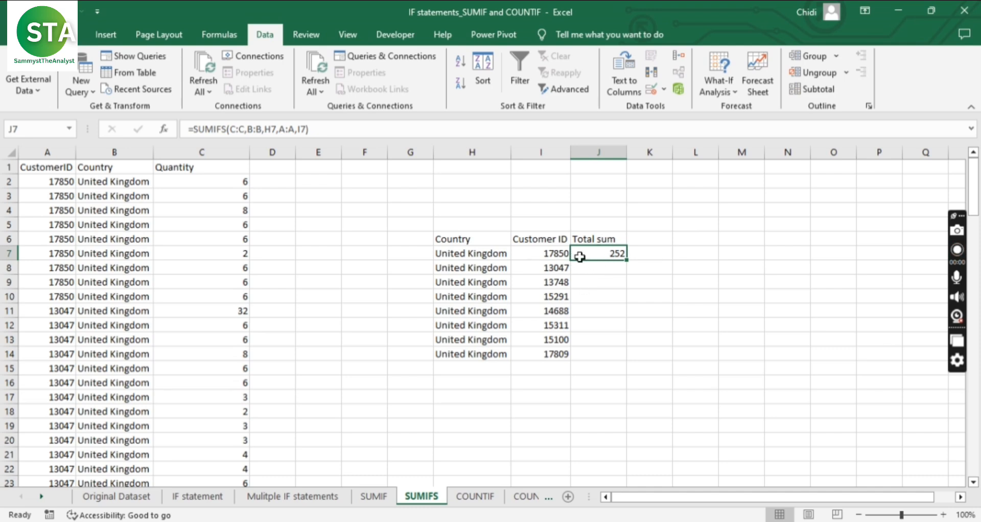
click(536, 254)
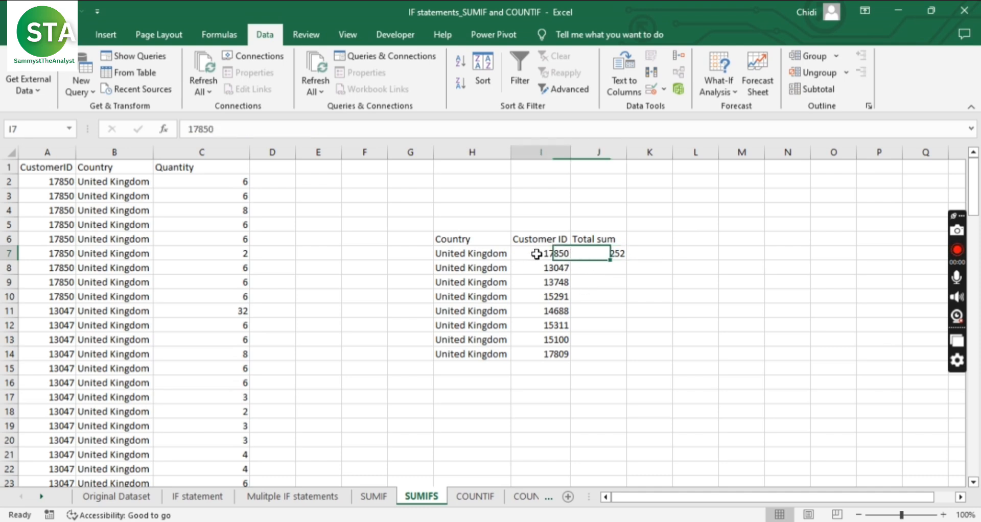
click(603, 253)
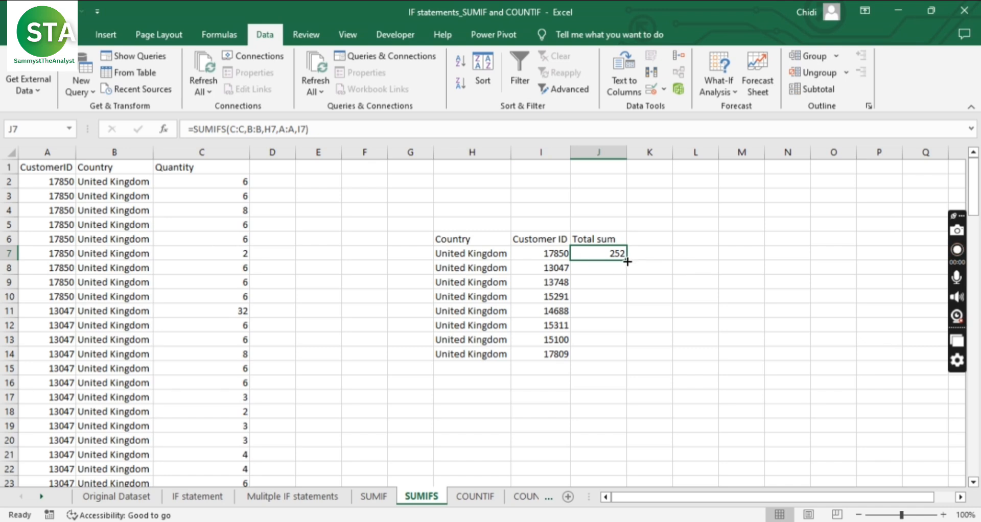
drag(627, 262, 630, 359)
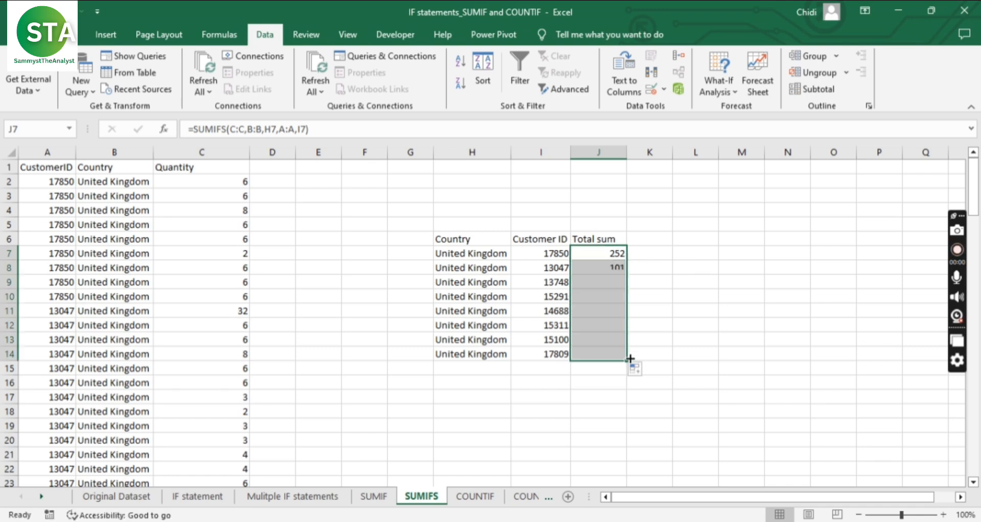
click(594, 358)
click(609, 341)
click(611, 326)
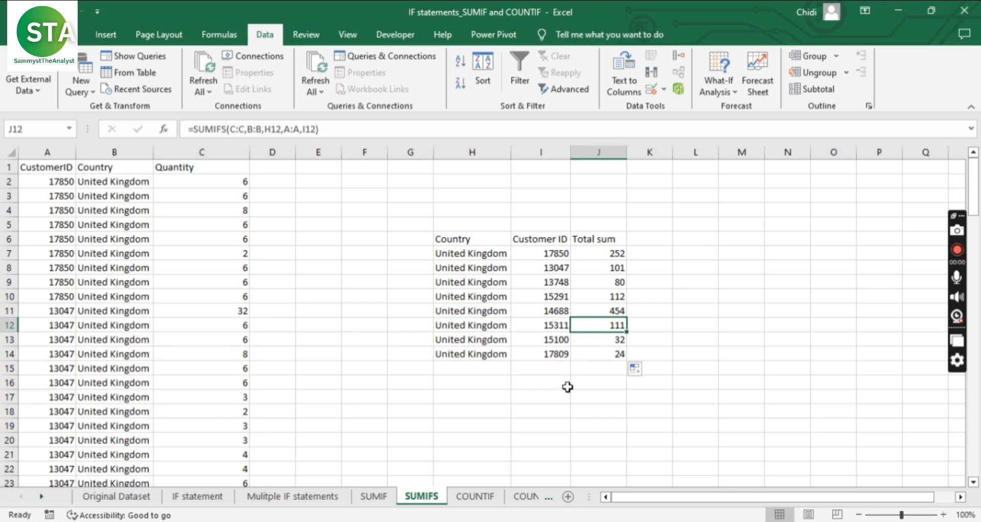
ctrl+scroll(580, 372, up, 2)
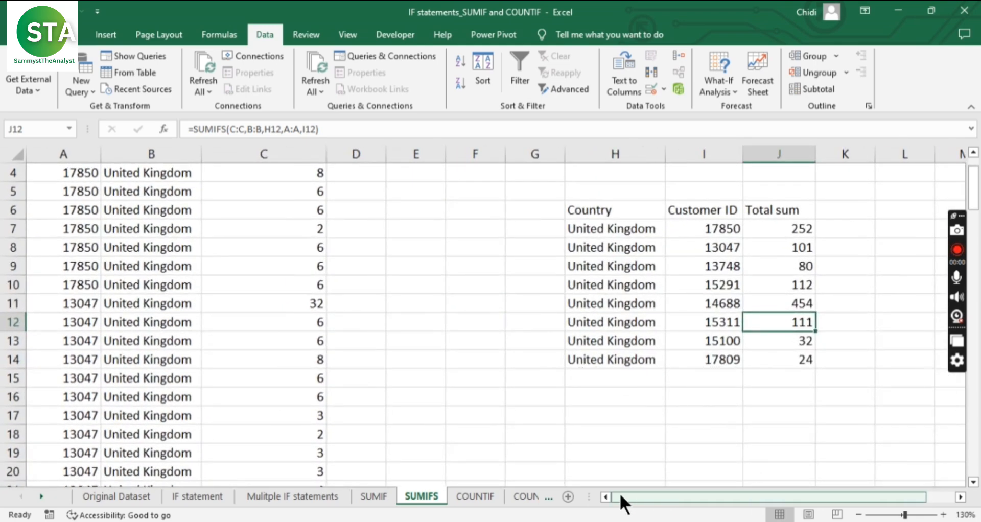
Open the COUNTIF sheet and examine the United Kingdom and France criteria in J6:J7.
click(488, 494)
ctrl+scroll(660, 405, up, 1)
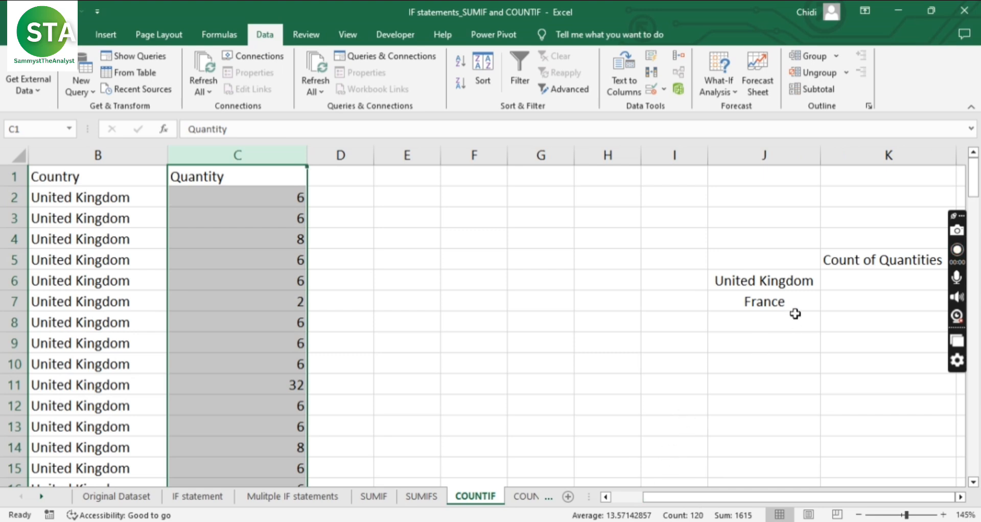
click(800, 285)
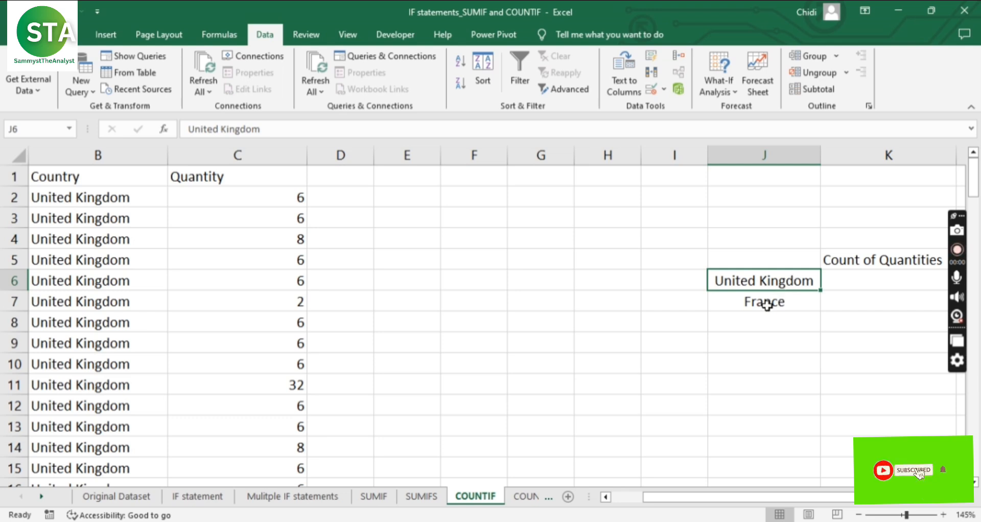
drag(774, 273, 771, 304)
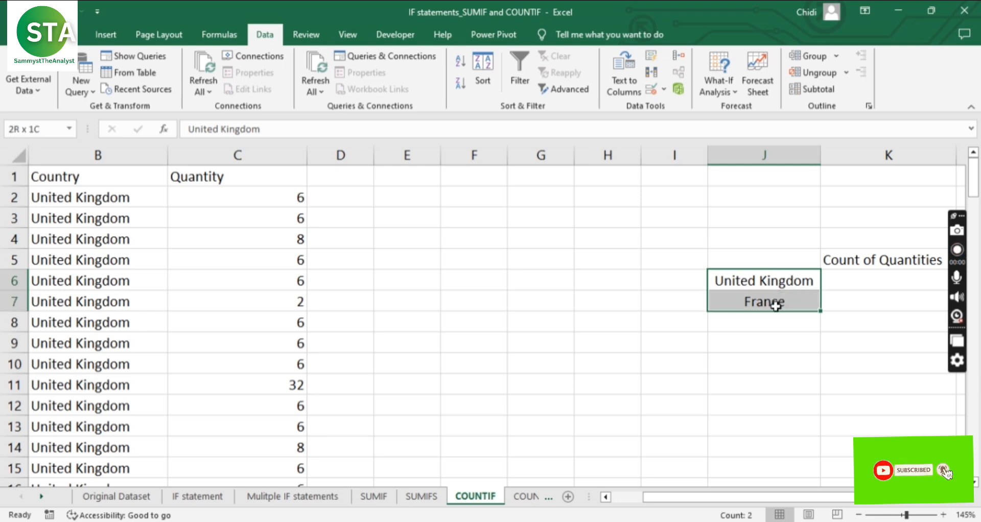
click(872, 282)
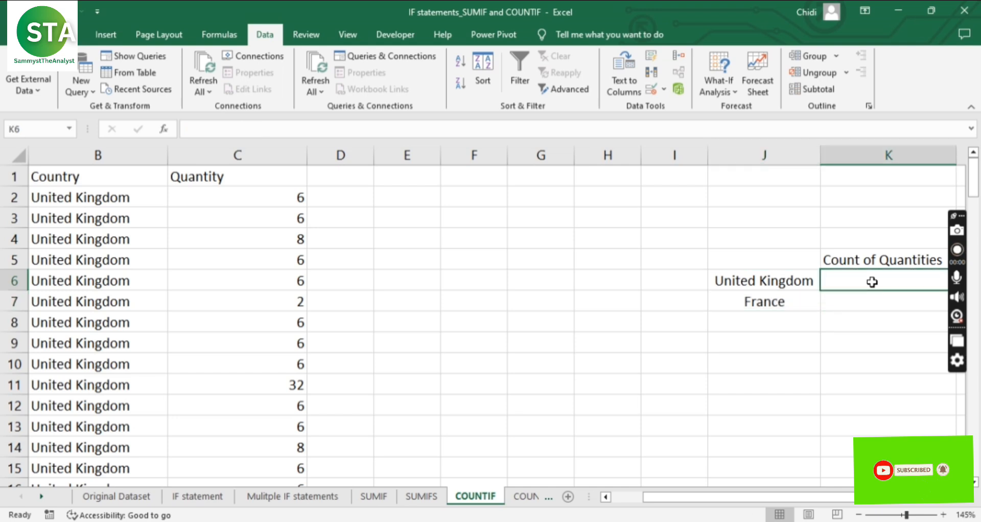
double_click(872, 282)
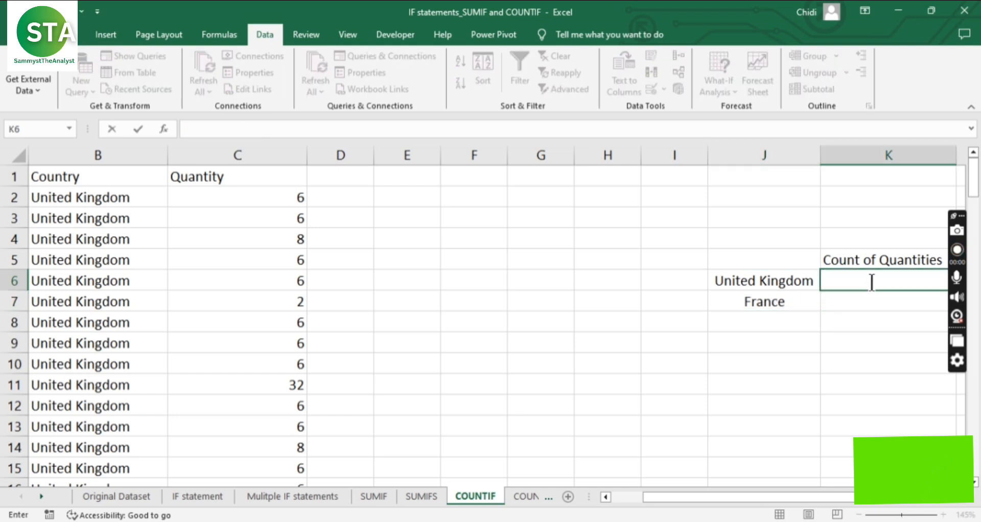
text(=)
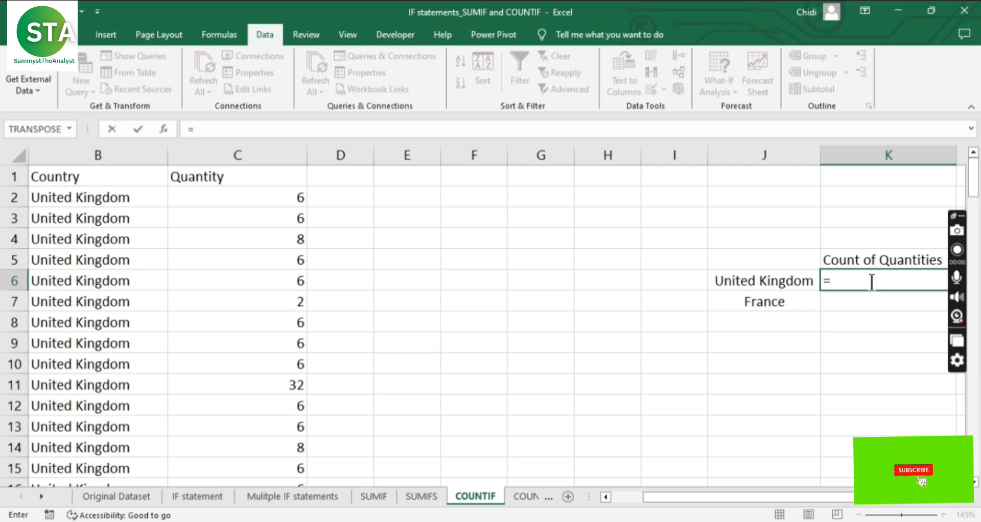
text(co)
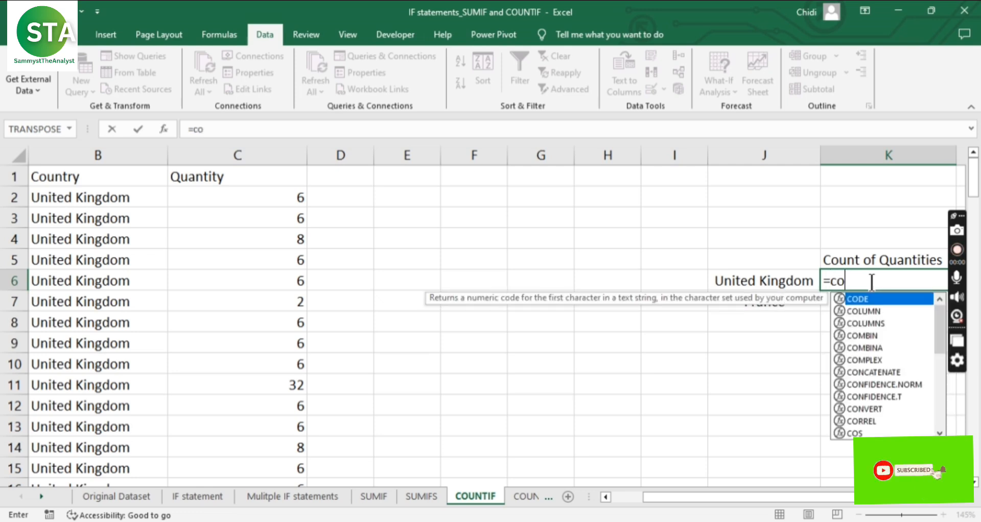
text(un)
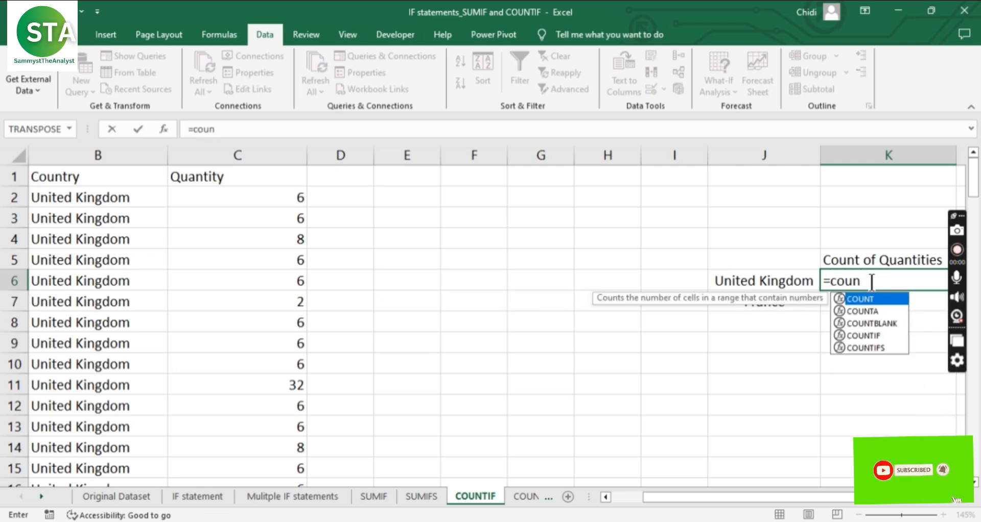
text(ti)
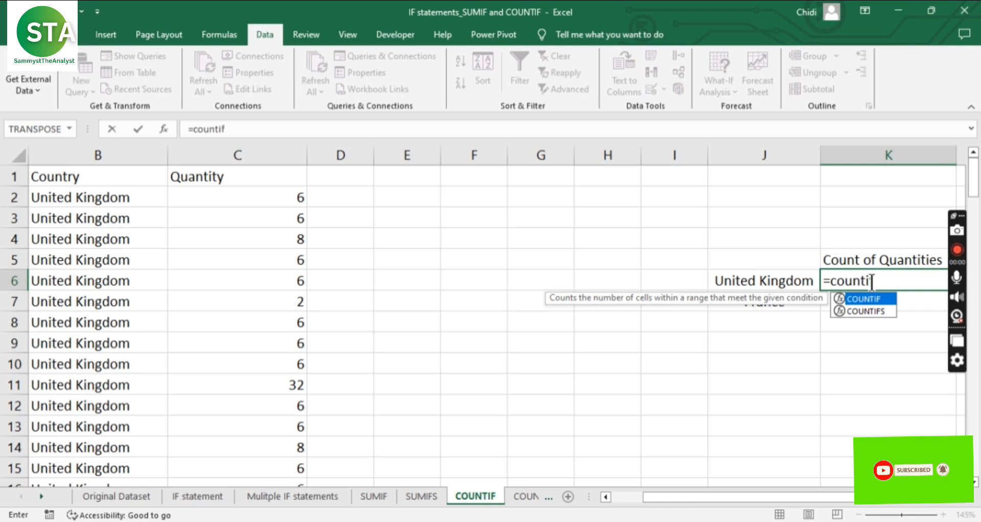
text(f)
key(Tab)
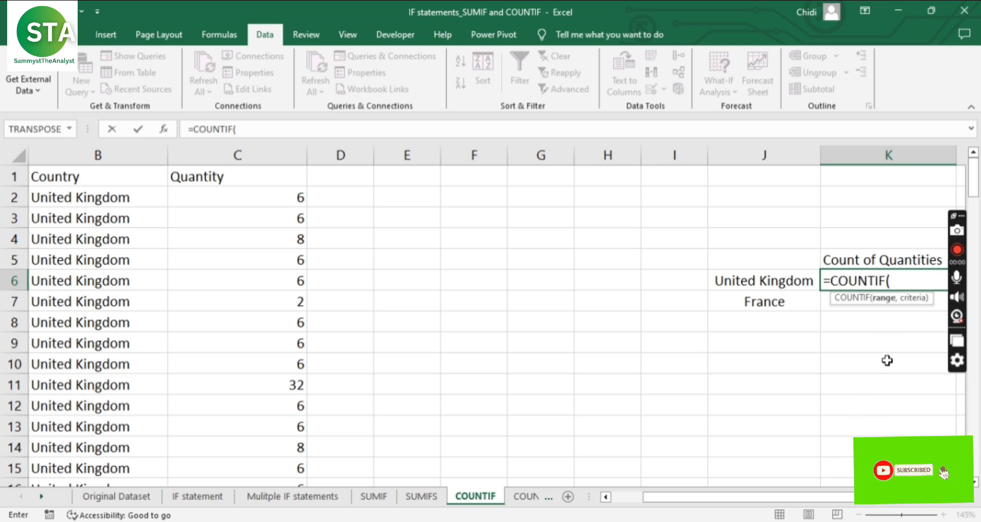
drag(900, 281, 818, 276)
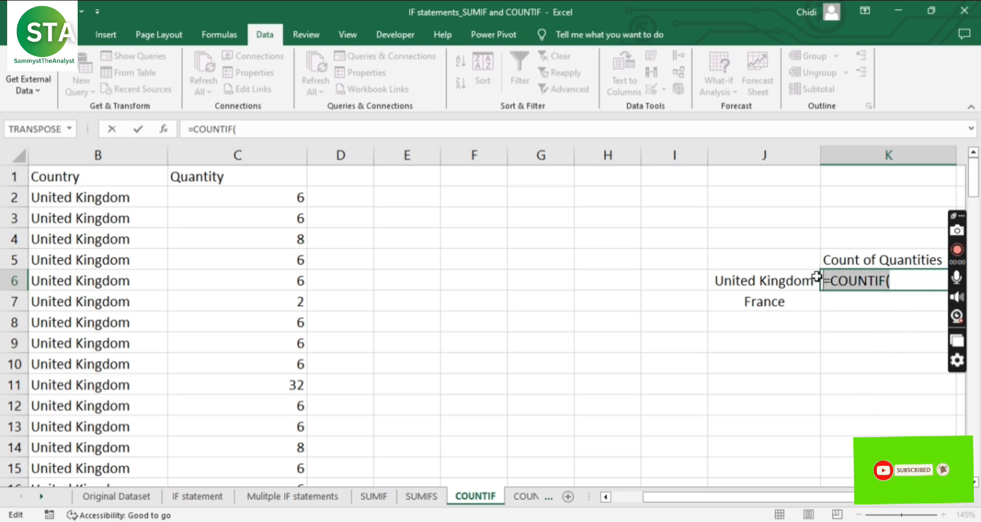
key(BackSpace)
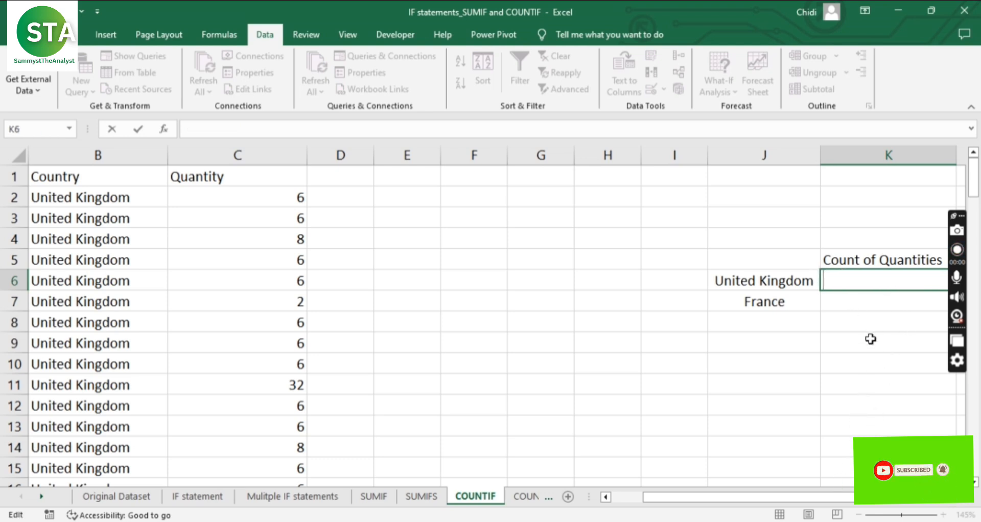
Bring the full Count of Quantities column and the blank columns beside it into view on the COUNTIF sheet.
click(912, 373)
key(Right)
key(Right)
key(Right)
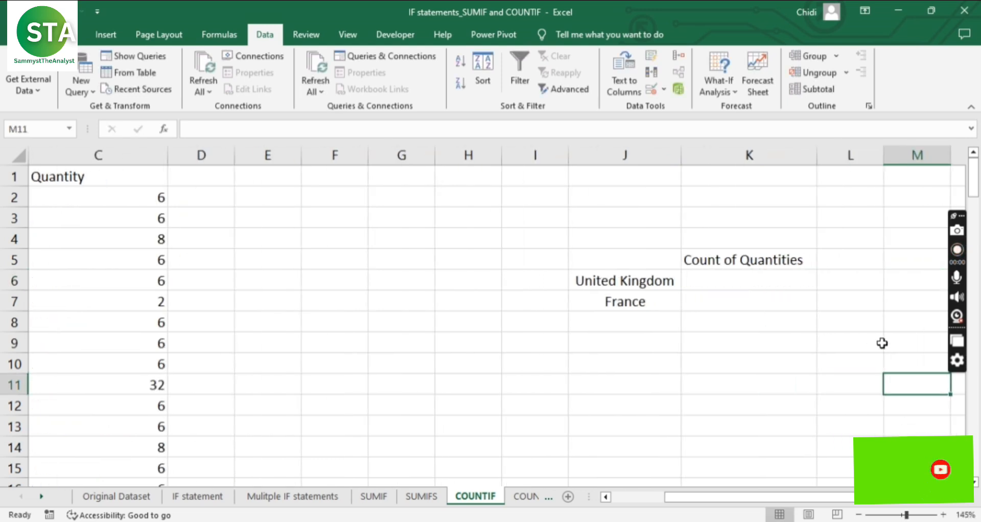
Start a COUNTIF formula in K6, the Count of Quantities cell for United Kingdom.
click(613, 285)
double_click(613, 284)
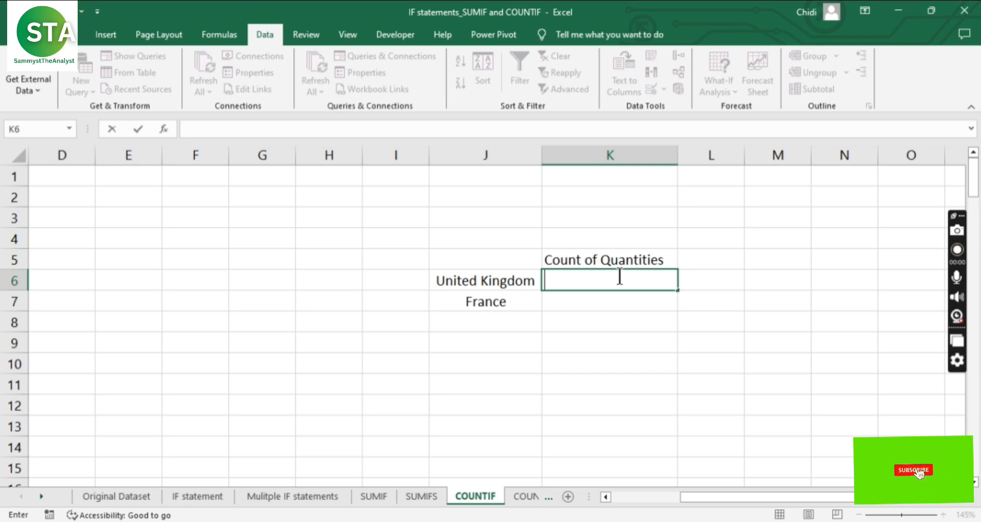
text(=c)
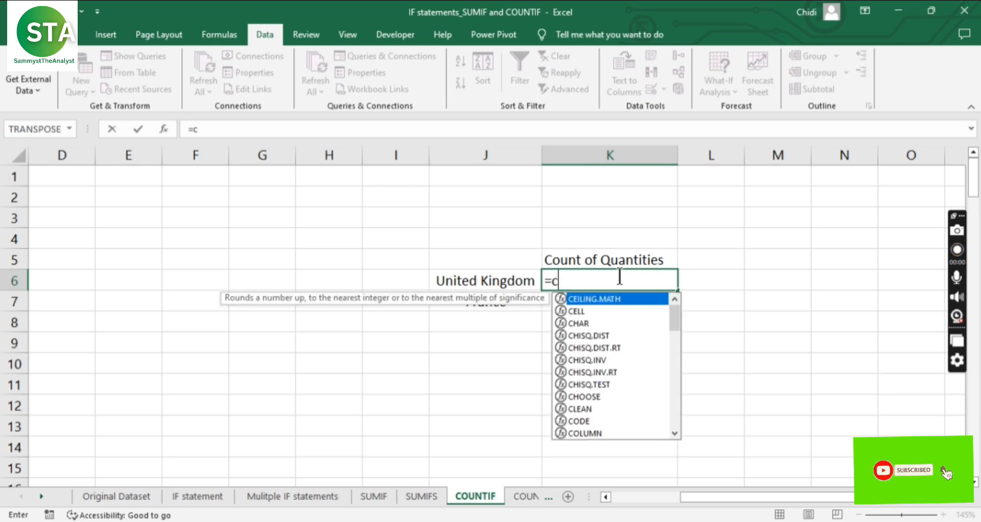
text(ount)
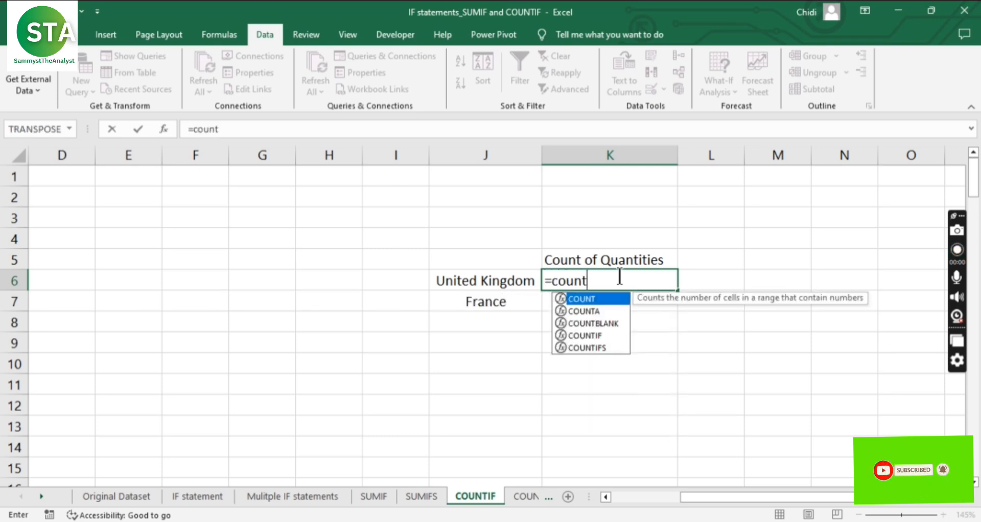
text(i)
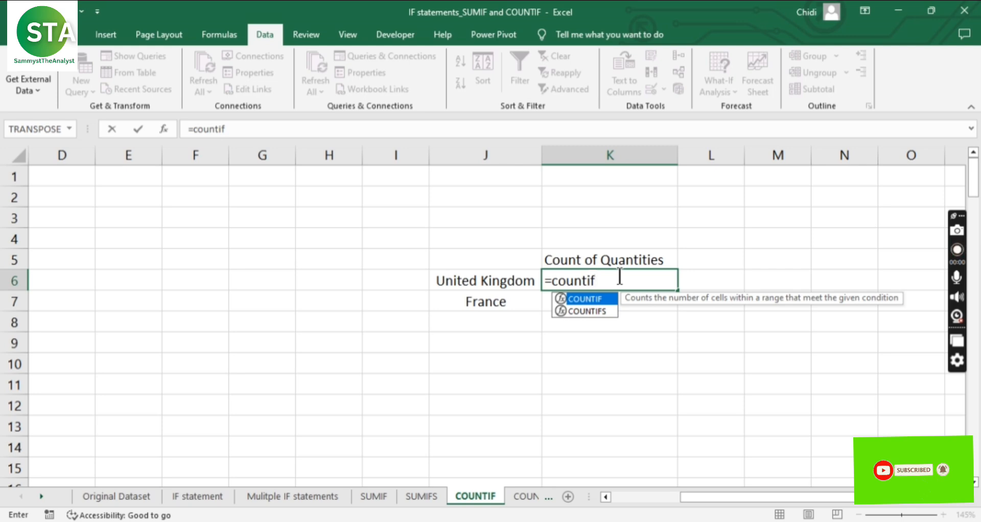
text(f)
key(Tab)
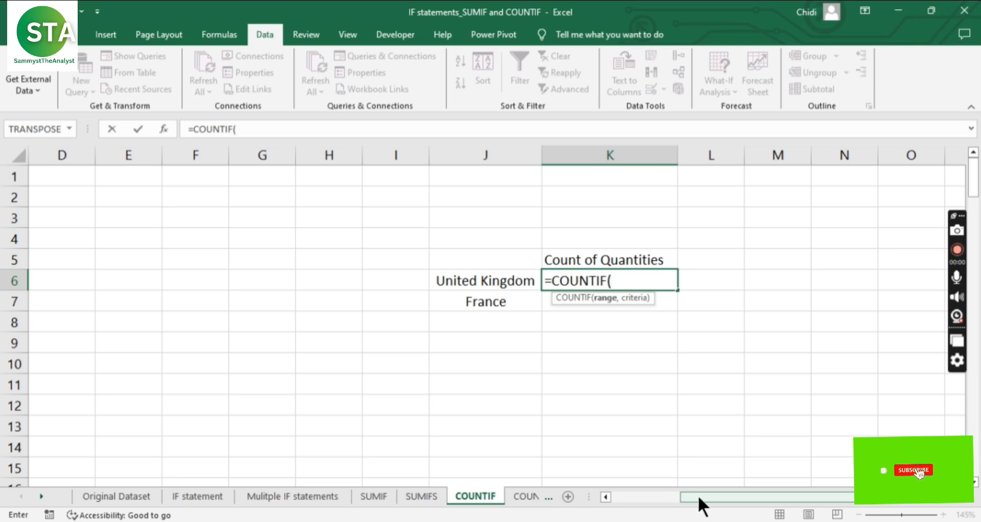
Complete the K6 formula as =COUNTIF(B:C,J6), using the Country and Quantity columns as the range.
drag(698, 495, 652, 492)
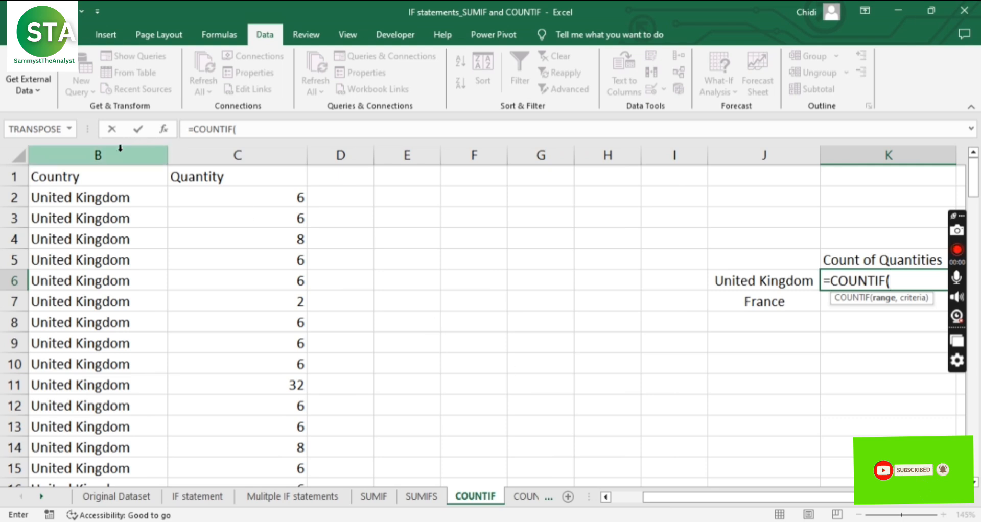
drag(99, 155, 196, 157)
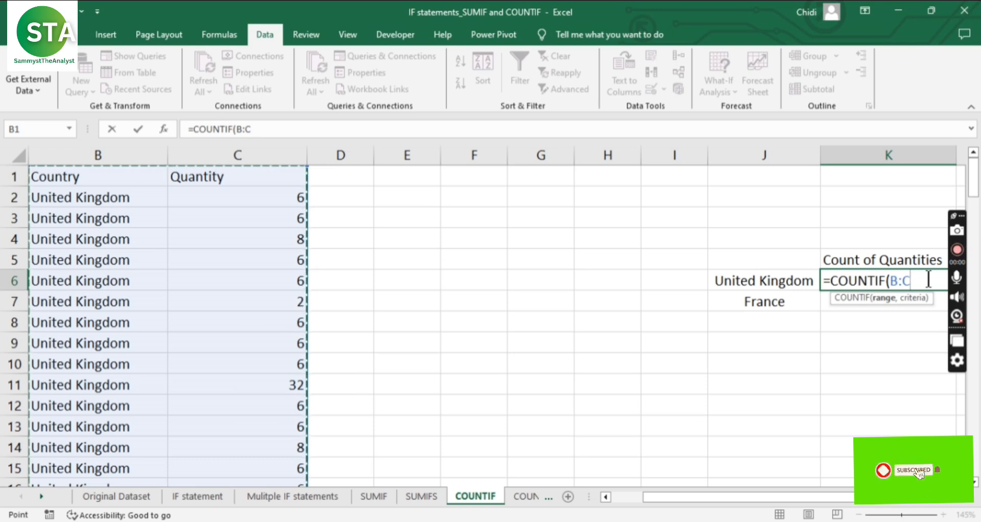
text(,)
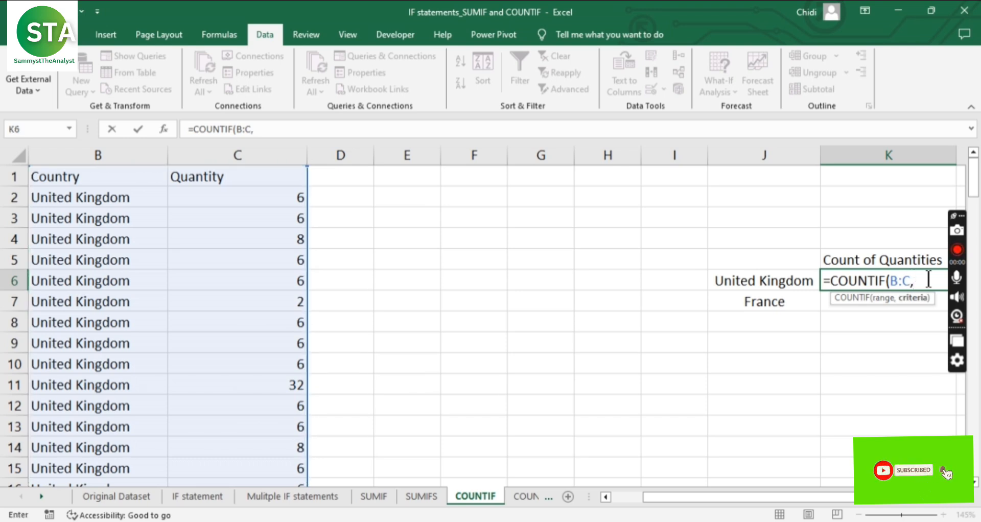
click(802, 279)
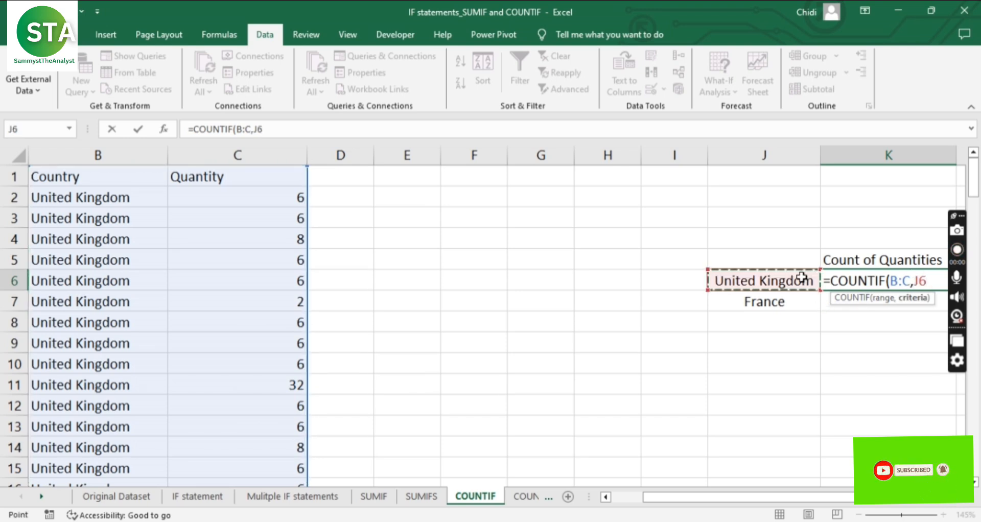
text())
key(Return)
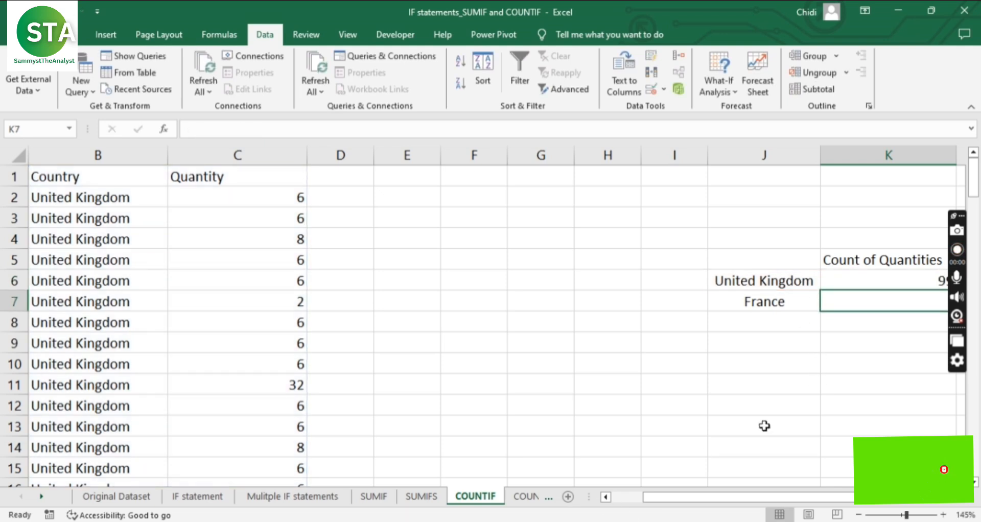
Review the K6 result against the data, fill its COUNTIF formula down to K7, and inspect the copied formula for France.
key(Right)
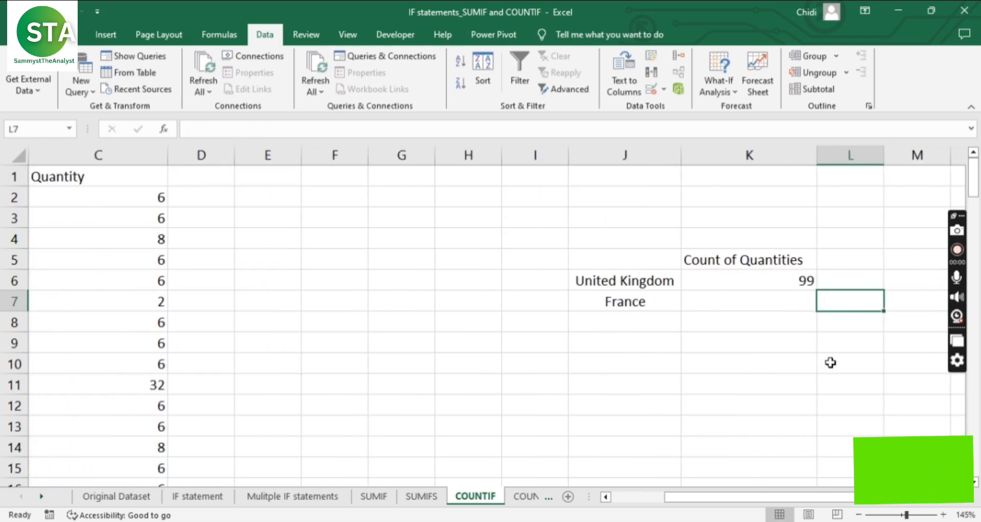
click(777, 276)
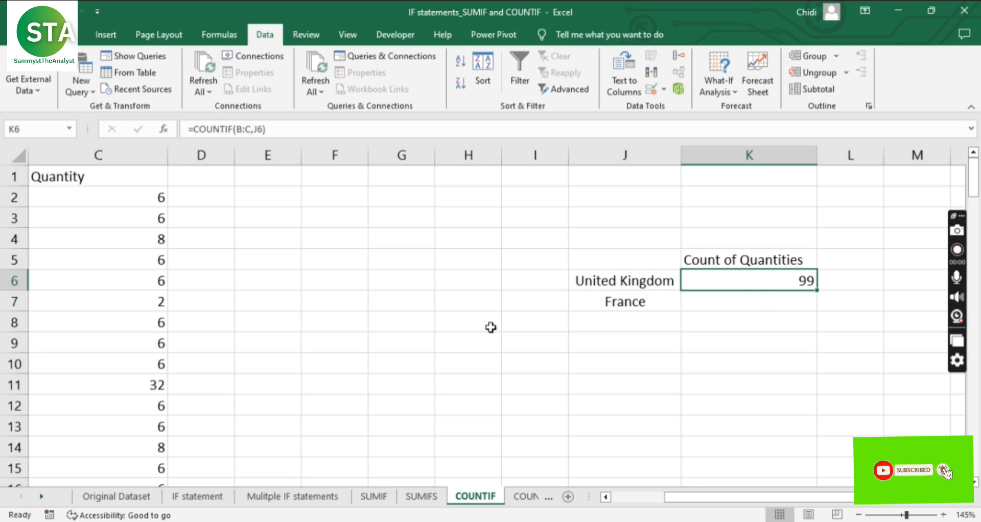
scroll(91, 356, down, 4)
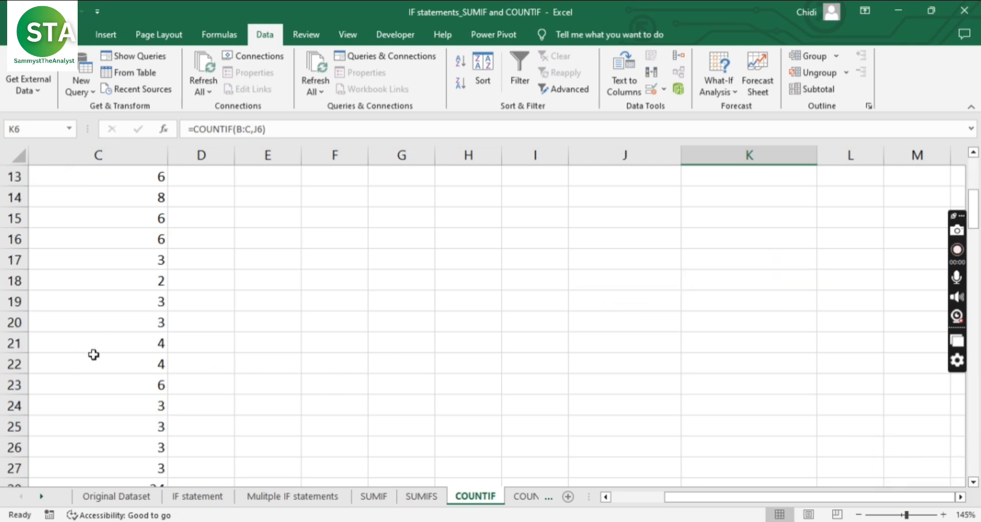
scroll(94, 355, up, 4)
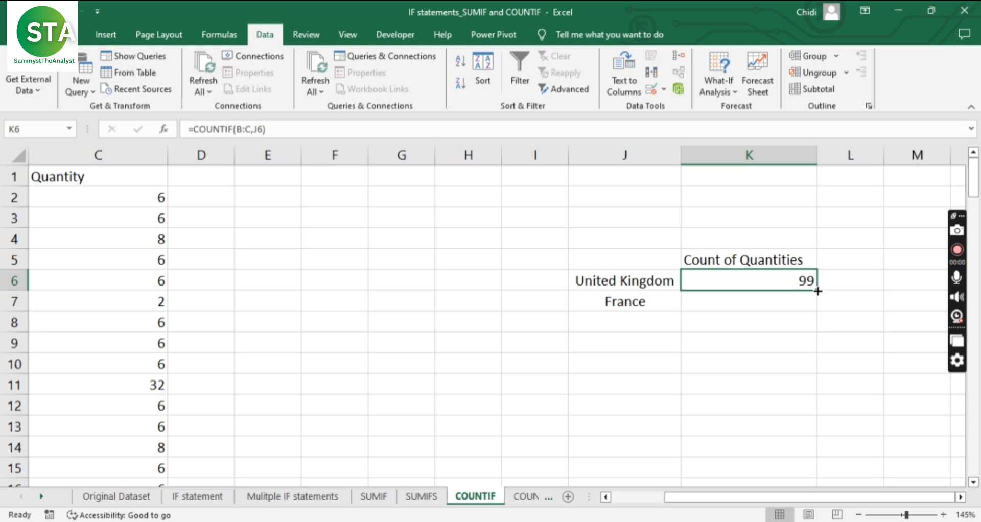
drag(818, 291, 815, 310)
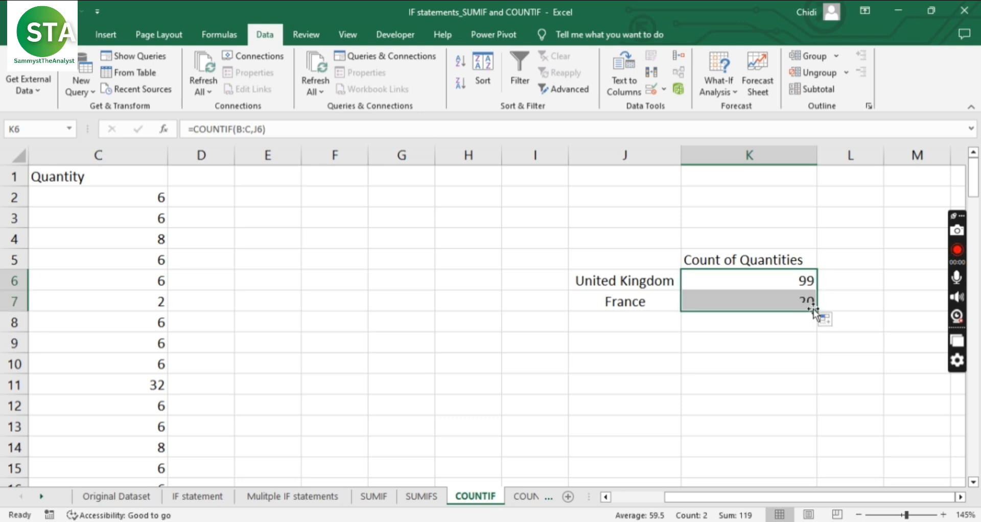
click(782, 304)
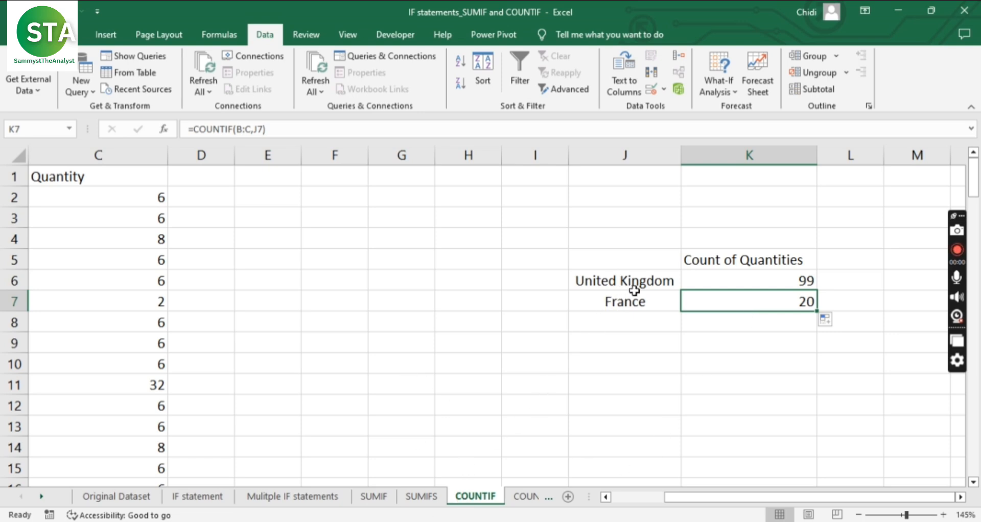
Compare the COUNTIFS sheet with the country-only criteria in J6:J7 on the COUNTIF sheet, ending on the COUNTIFS sheet.
click(526, 495)
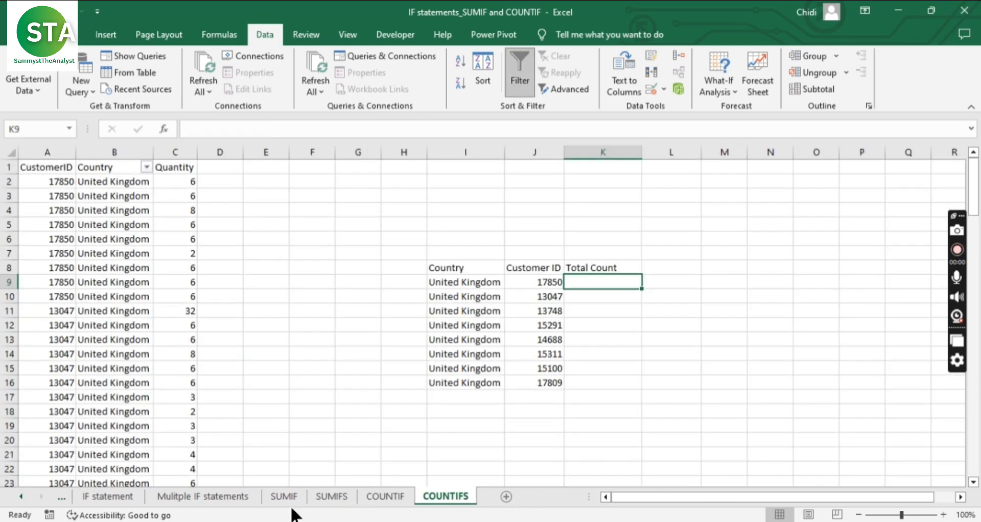
click(398, 497)
drag(640, 278, 636, 306)
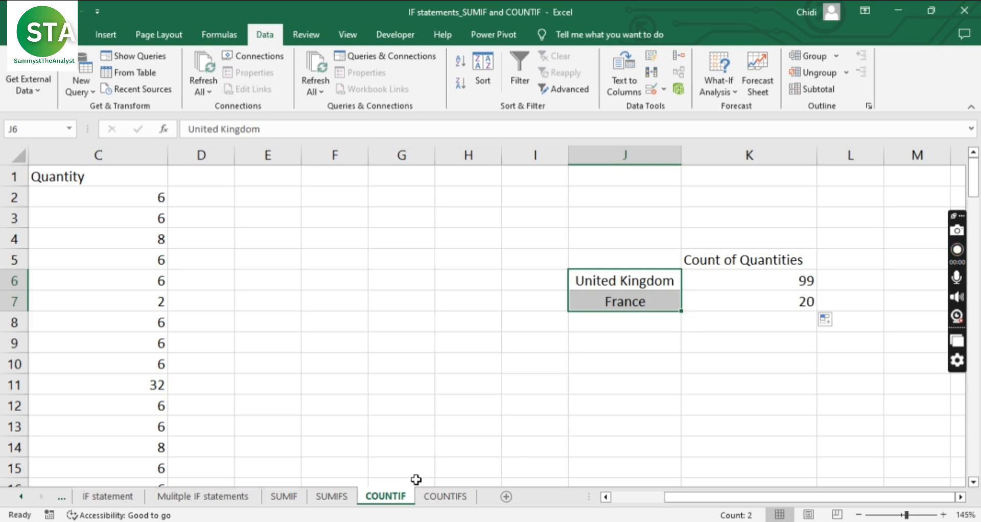
click(459, 495)
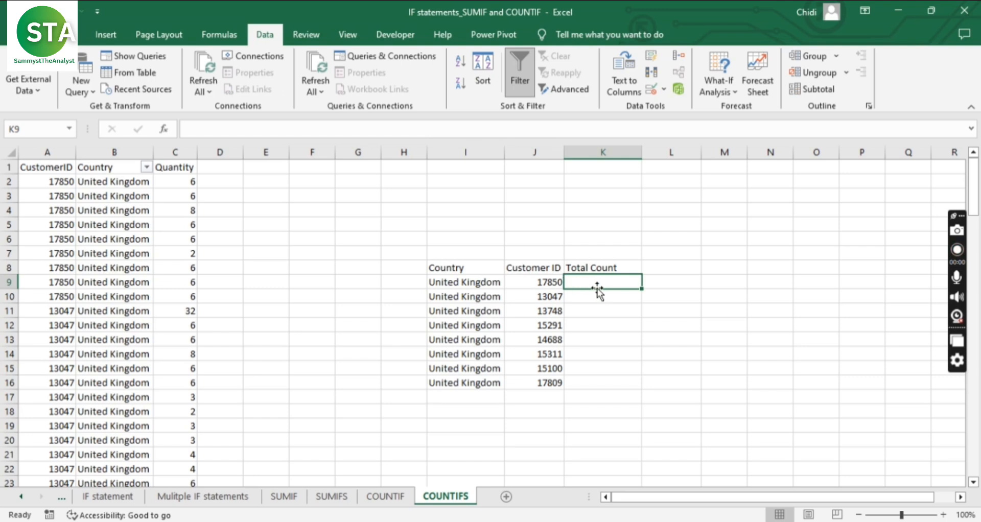
Examine the Customer ID criteria in J9:J16 and the Country criteria in I9:I16.
click(549, 283)
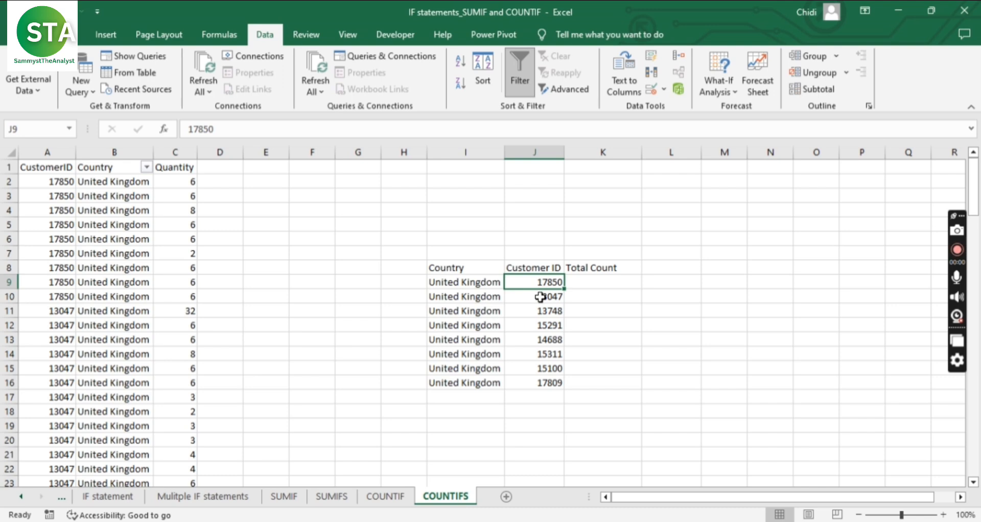
drag(539, 280, 546, 382)
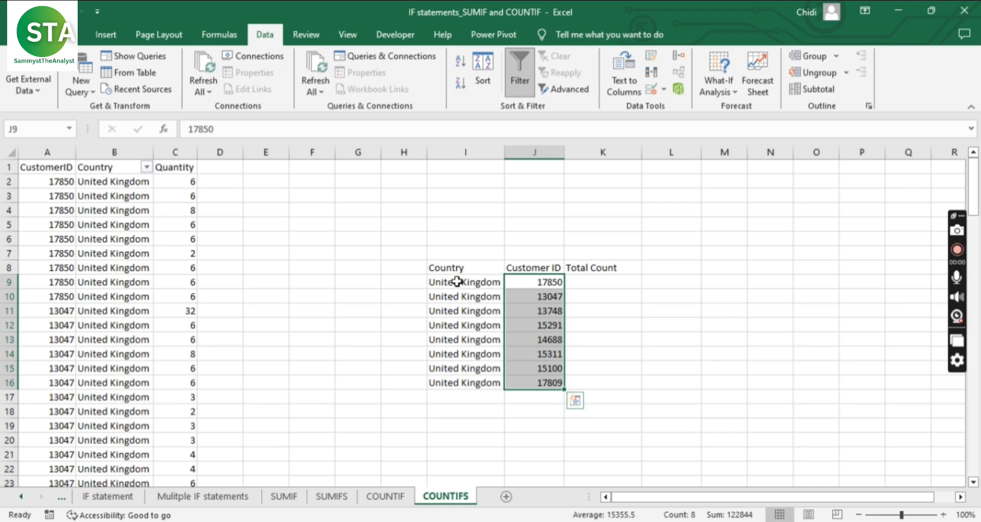
drag(459, 282, 470, 394)
click(470, 394)
click(472, 382)
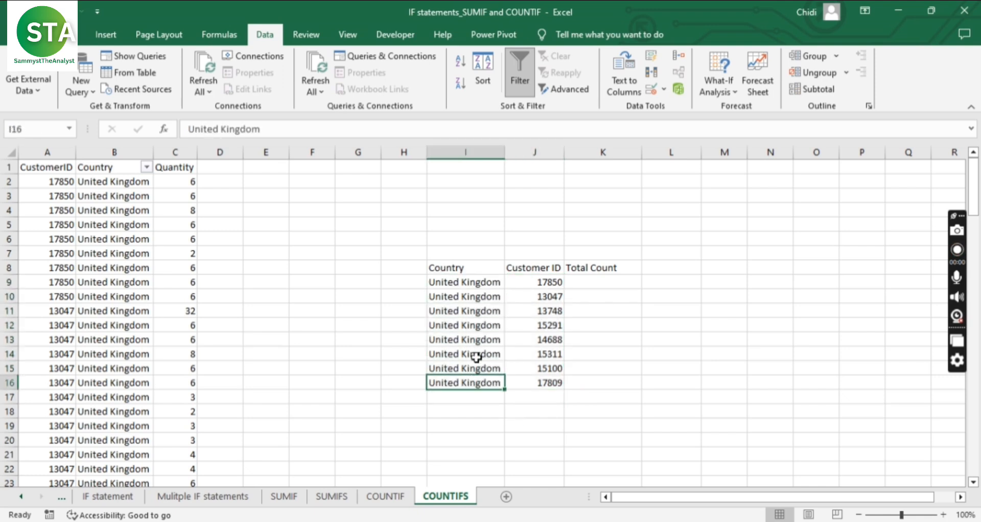
double_click(597, 284)
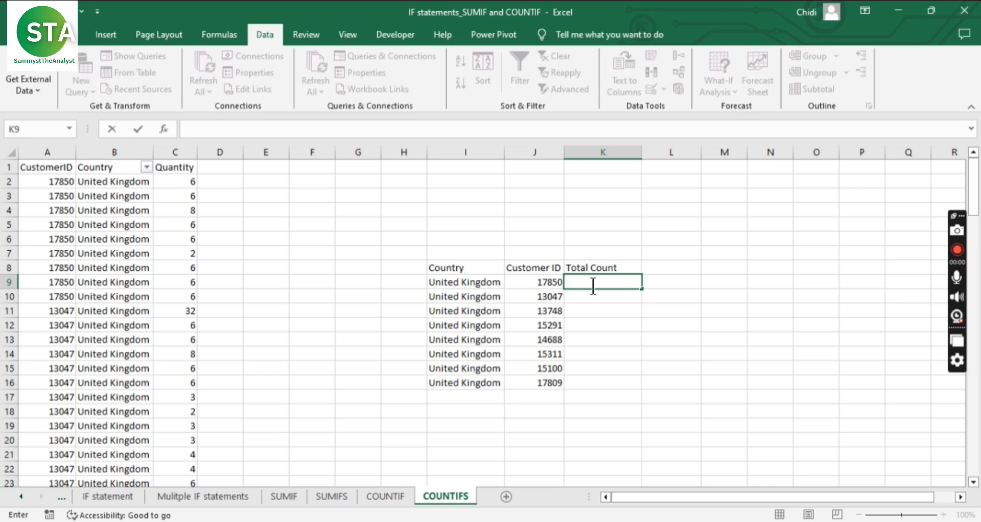
text(=s)
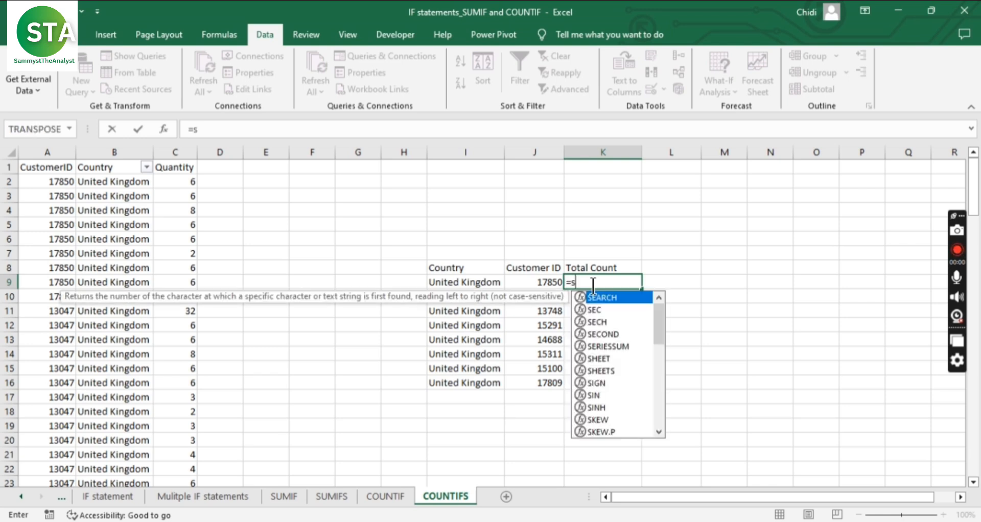
text(umif)
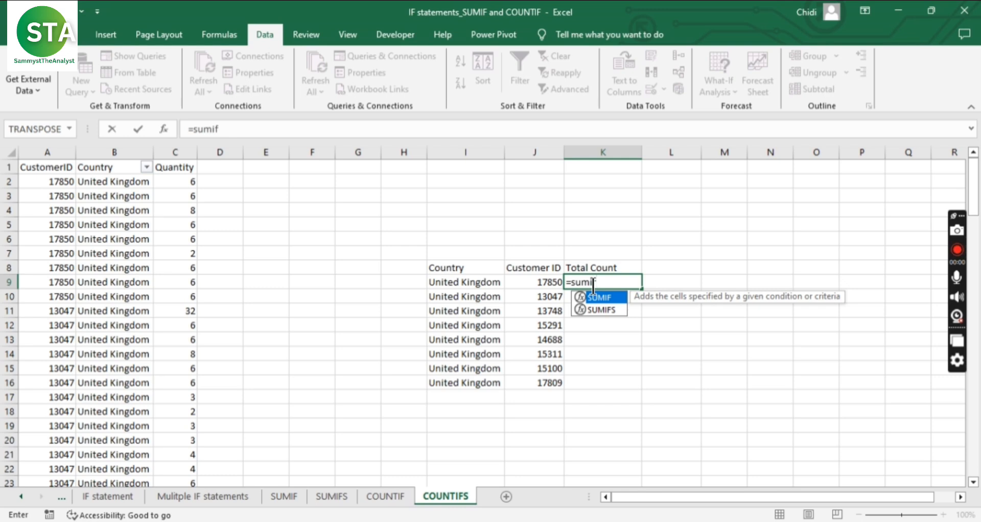
text(s)
key(BackSpace)
key(BackSpace)
key(BackSpace)
key(BackSpace)
key(BackSpace)
key(BackSpace)
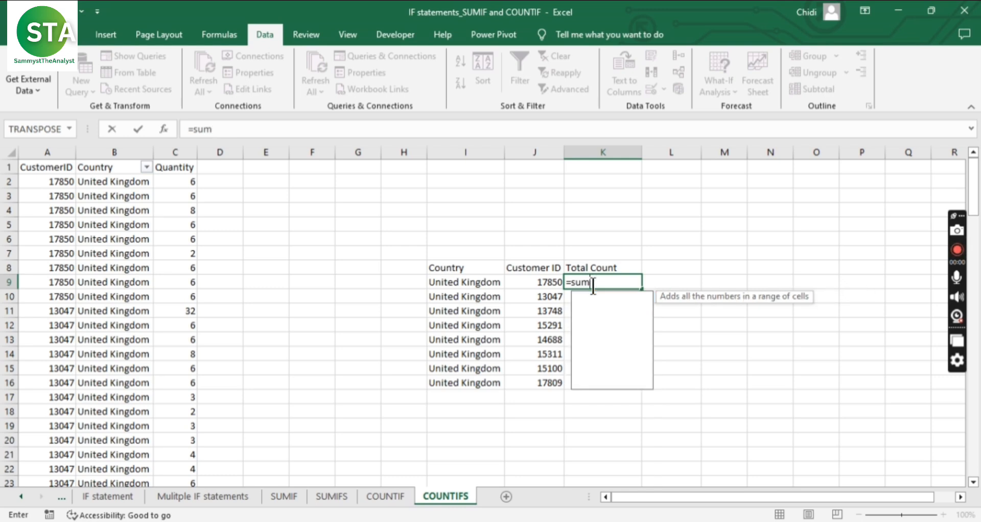
Begin a COUNTIFS formula in K9 with the Country column B:B and criterion I9 as the first pair.
text(cou)
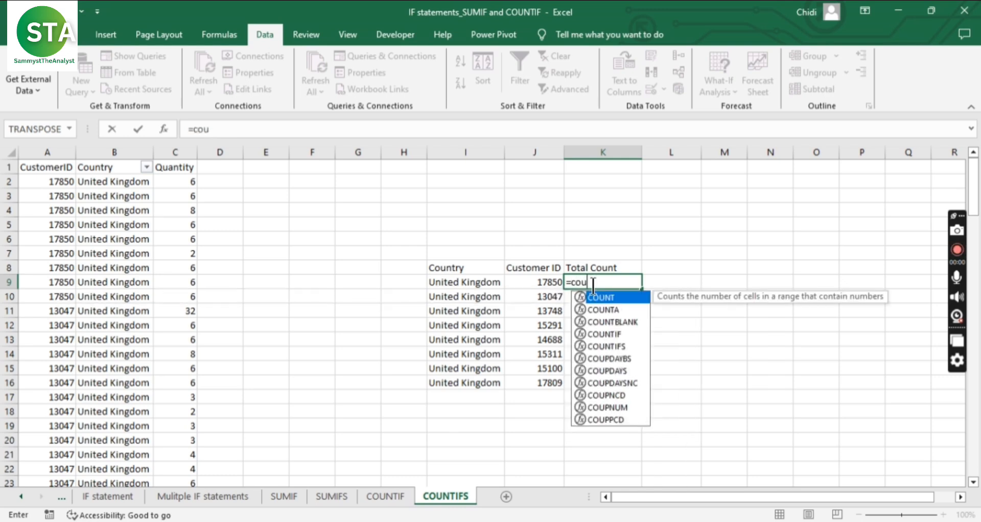
text(ntif)
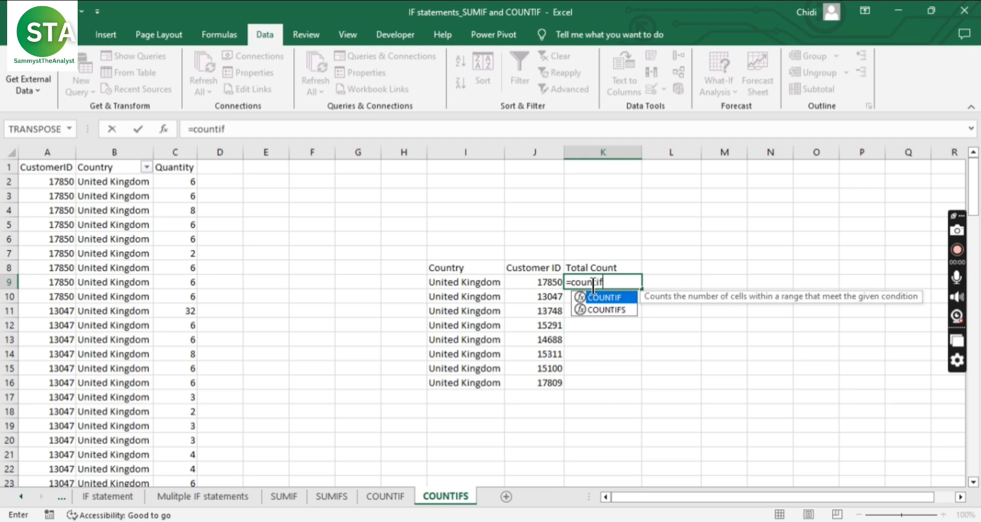
text(s)
key(Tab)
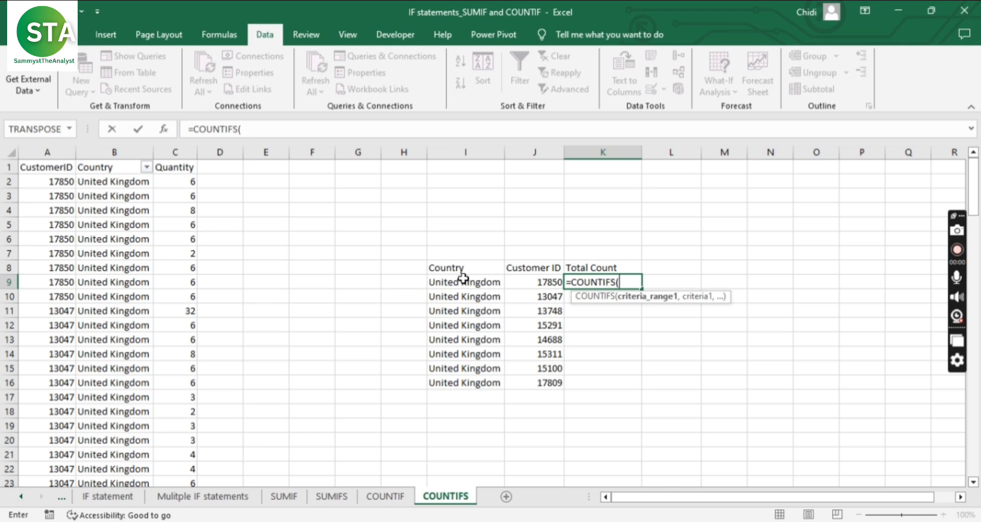
click(113, 152)
text(,)
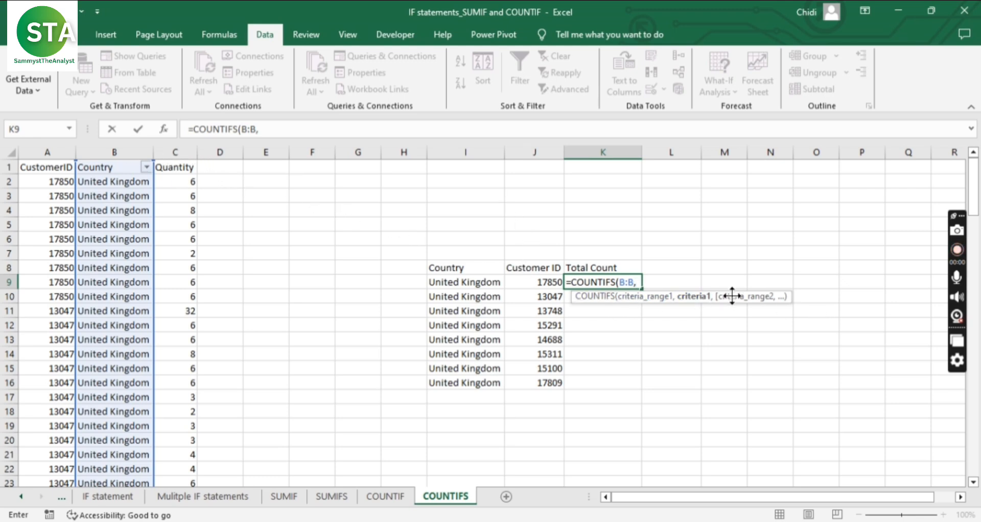
click(480, 283)
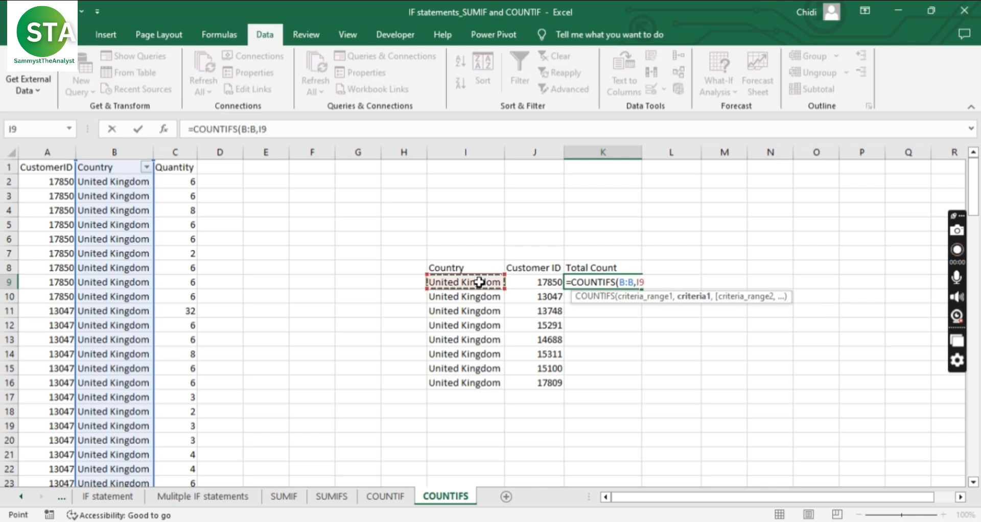
text(,)
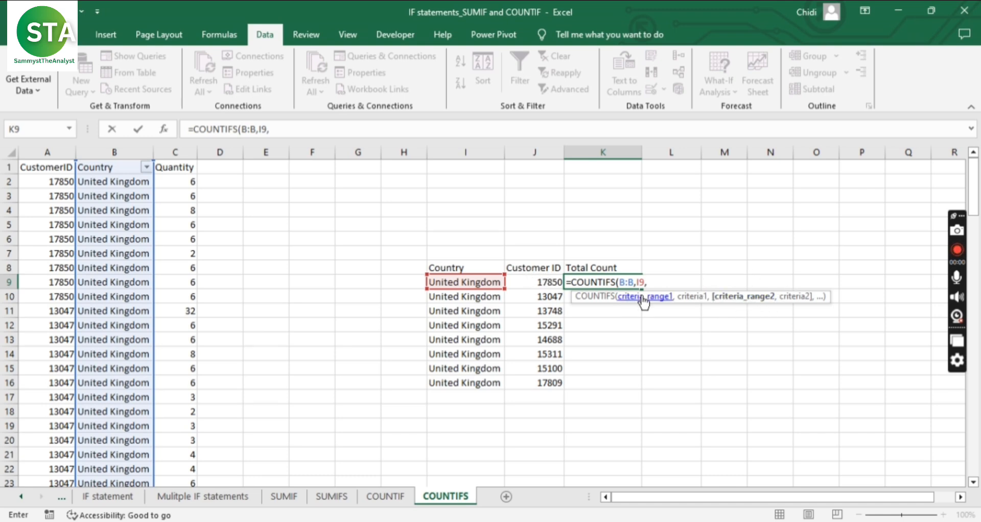
Complete the K9 COUNTIFS formula with the CustomerID column A:A and criterion J9 as the second pair, and fill it down to K16.
click(49, 152)
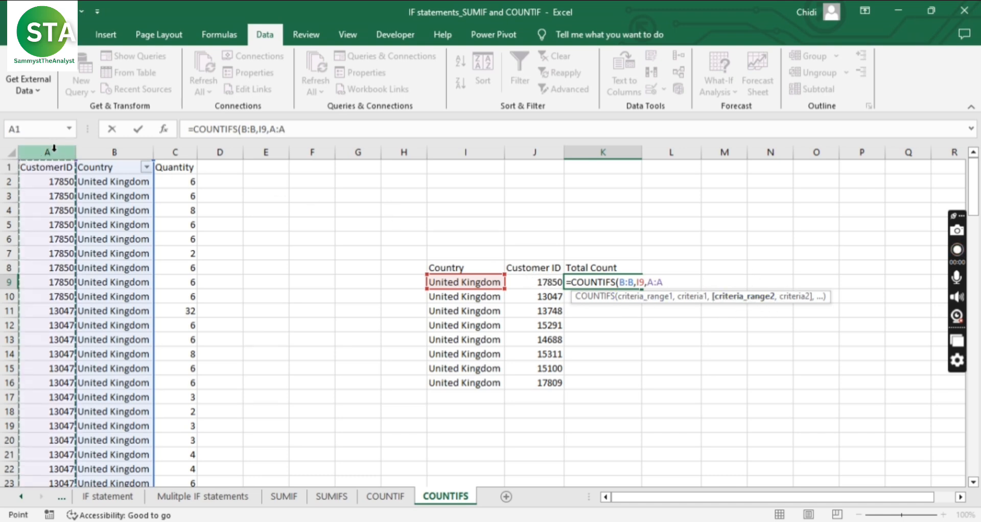
text(,)
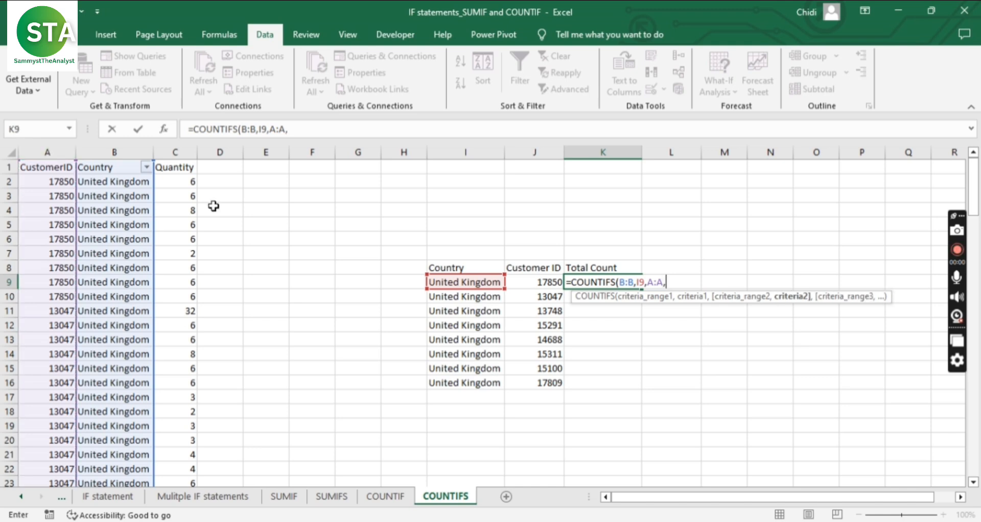
click(556, 281)
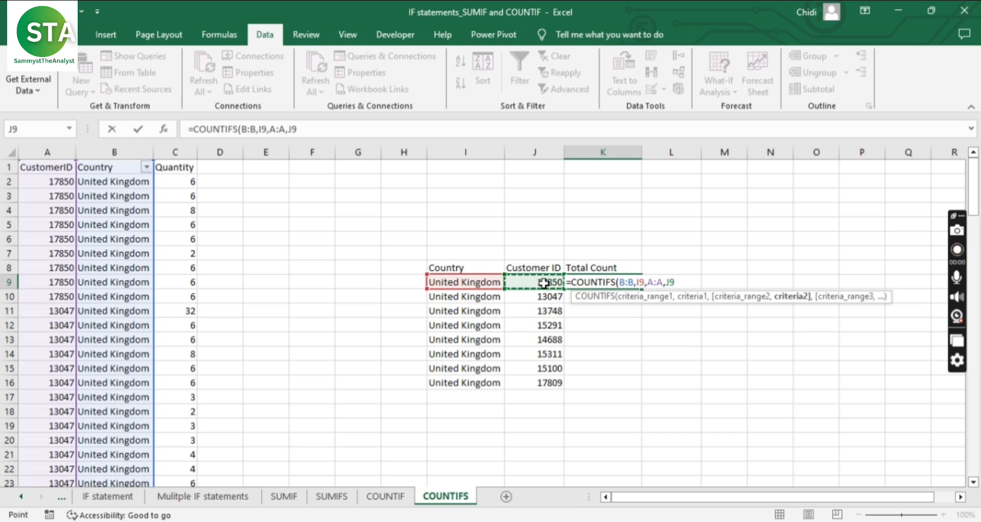
text())
key(Return)
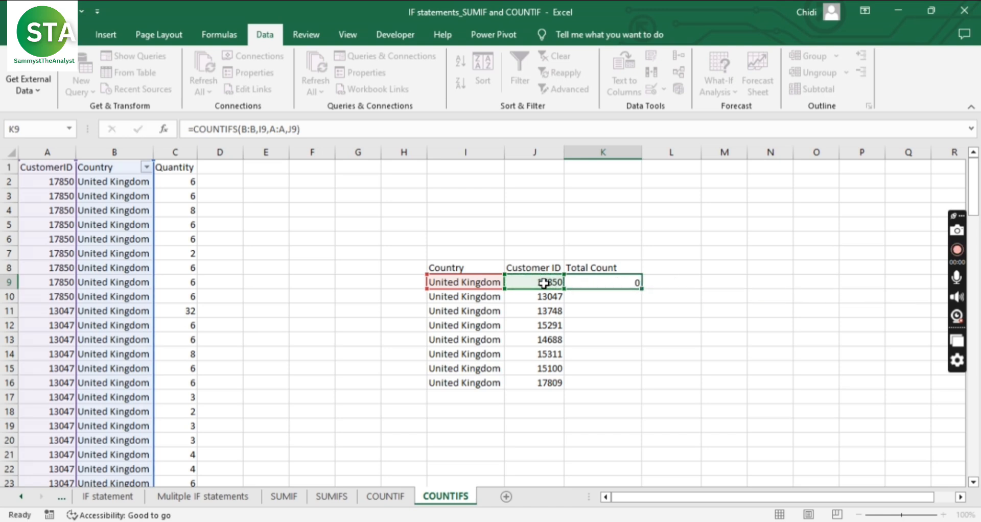
click(625, 280)
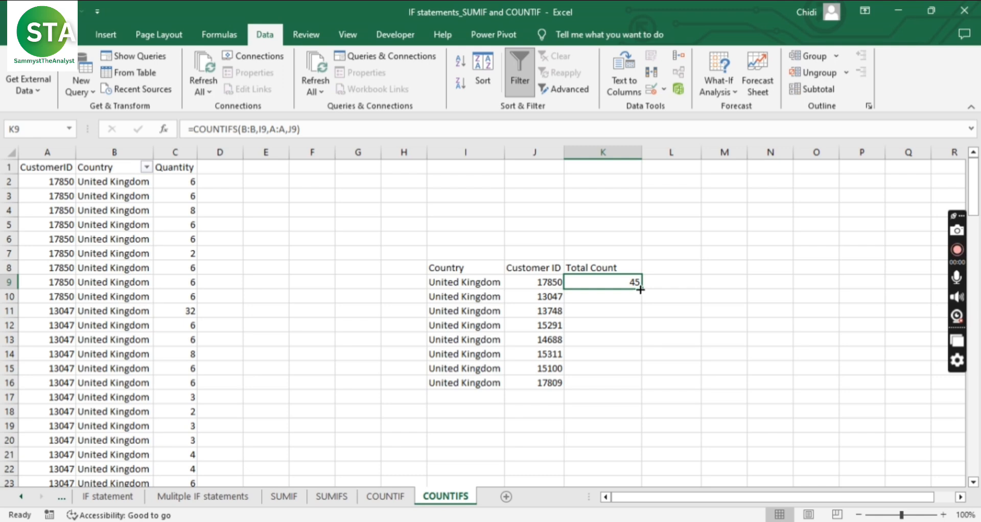
drag(641, 289, 638, 391)
Examine the copied COUNTIFS formulas and counts in K9:K16, ending on K9.
click(631, 340)
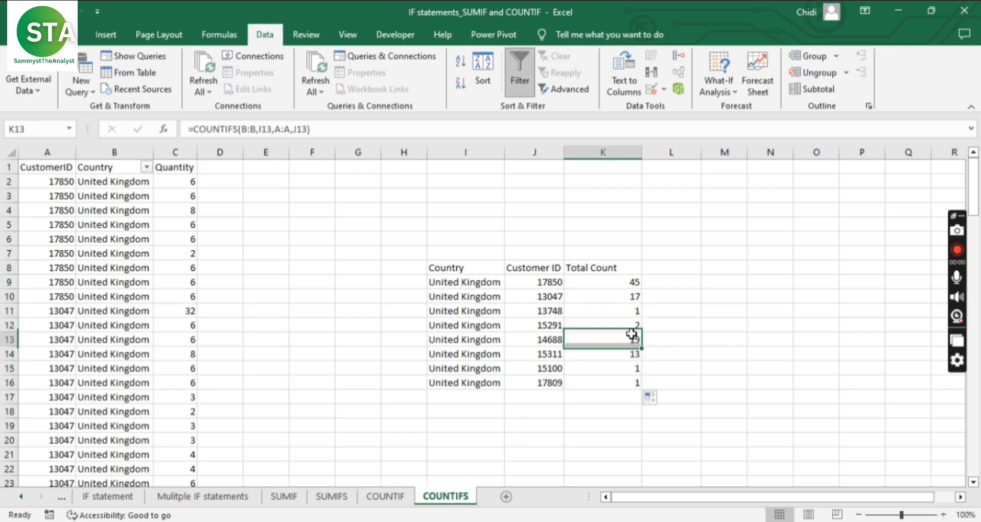
click(628, 284)
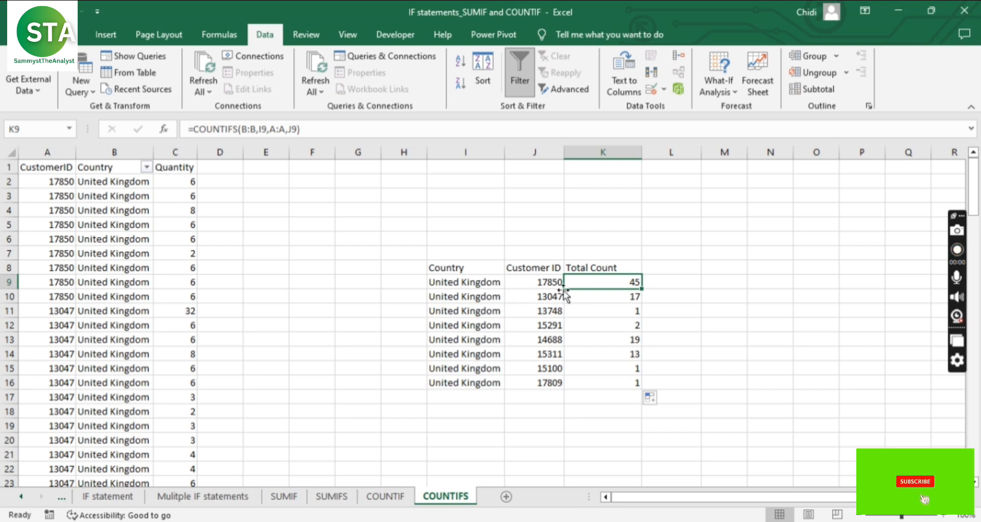
click(607, 366)
click(620, 384)
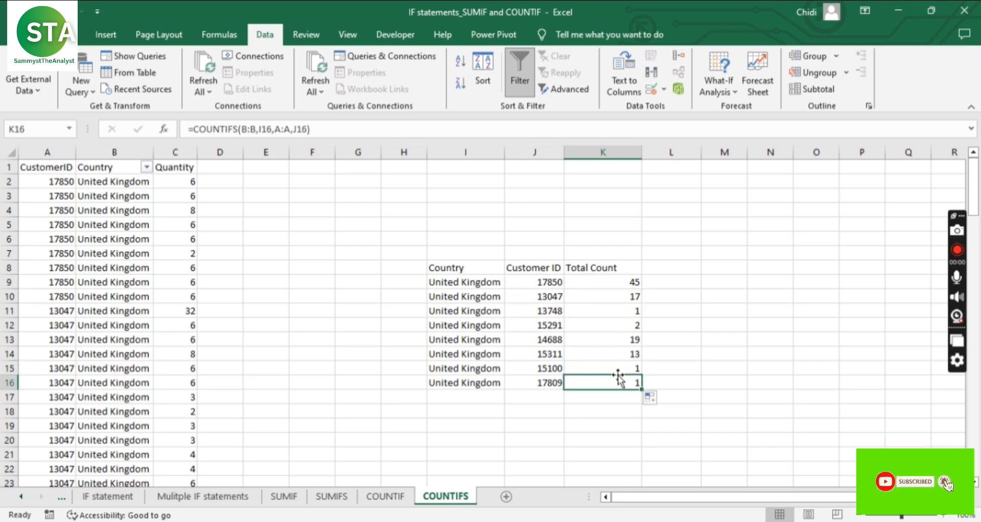
click(618, 341)
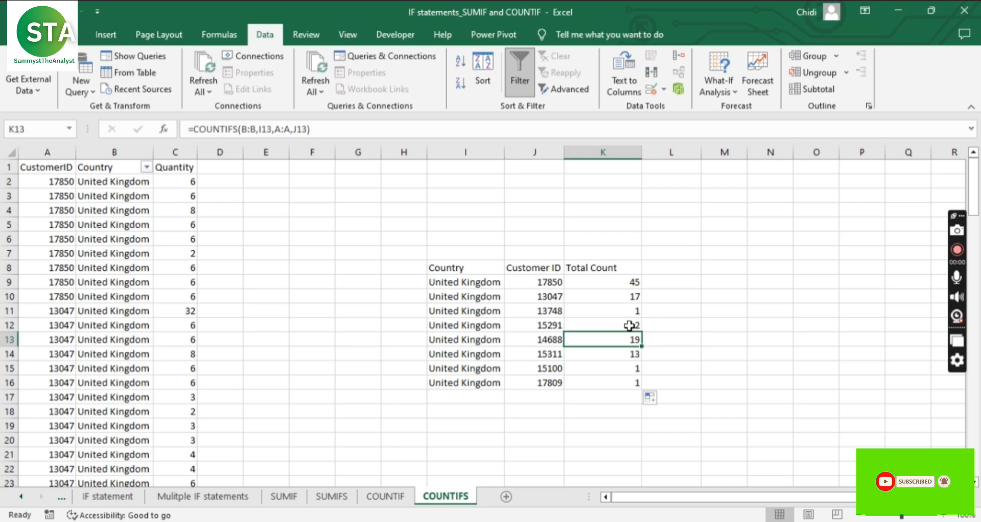
click(632, 296)
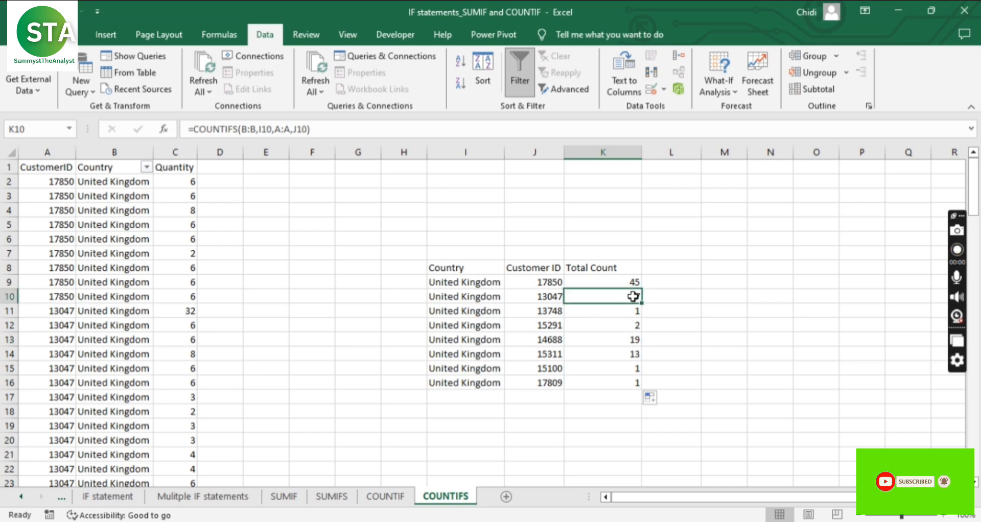
click(604, 282)
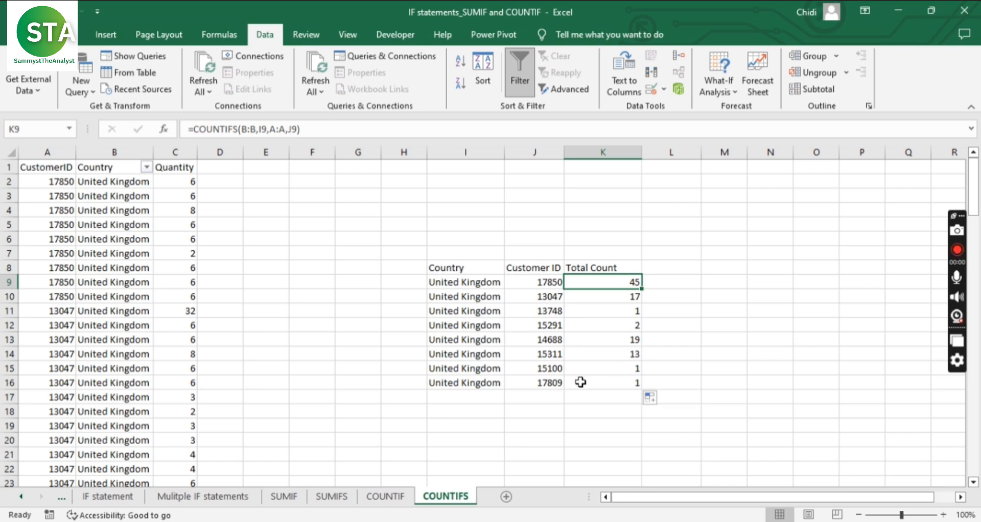
Clear the Quantity data from column C and check the count in K11 against its Customer ID in J11.
click(188, 152)
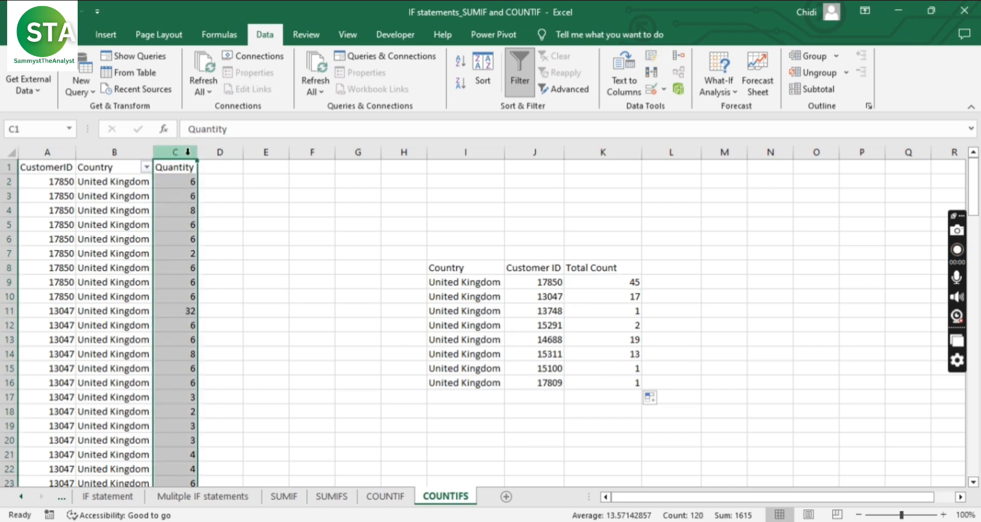
key(Delete)
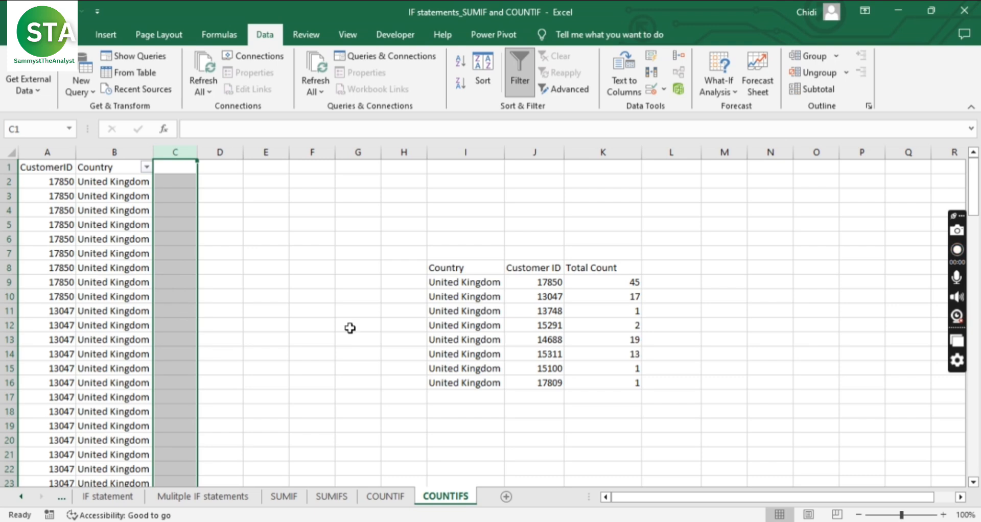
click(624, 313)
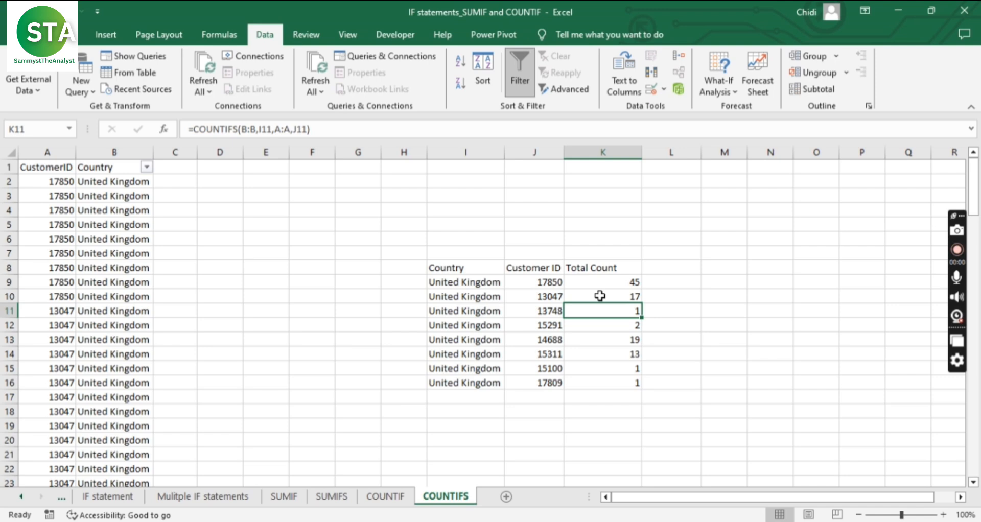
click(551, 315)
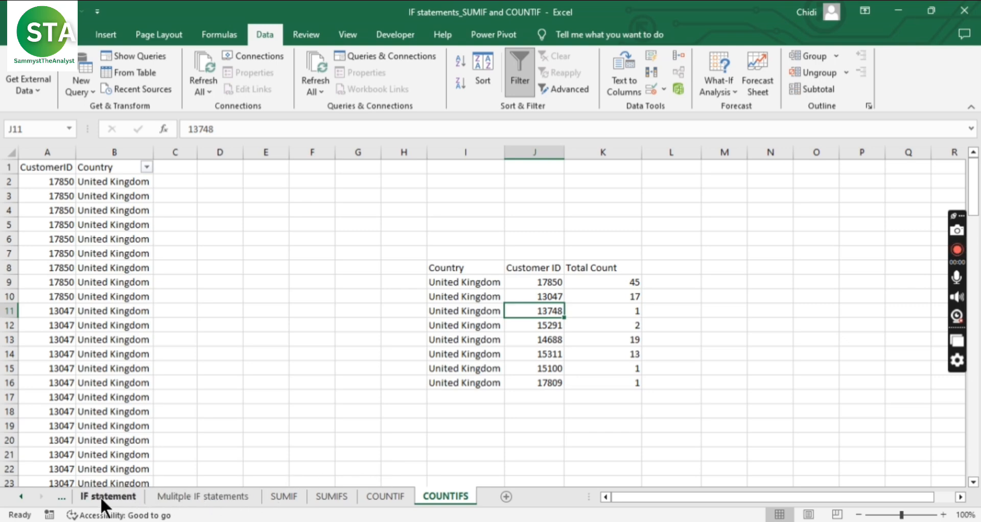
Review the IF statement, multiple IF statements, SUMIF, SUMIFS and COUNTIF sheets in order, ending on the COUNTIFS sheet.
click(121, 494)
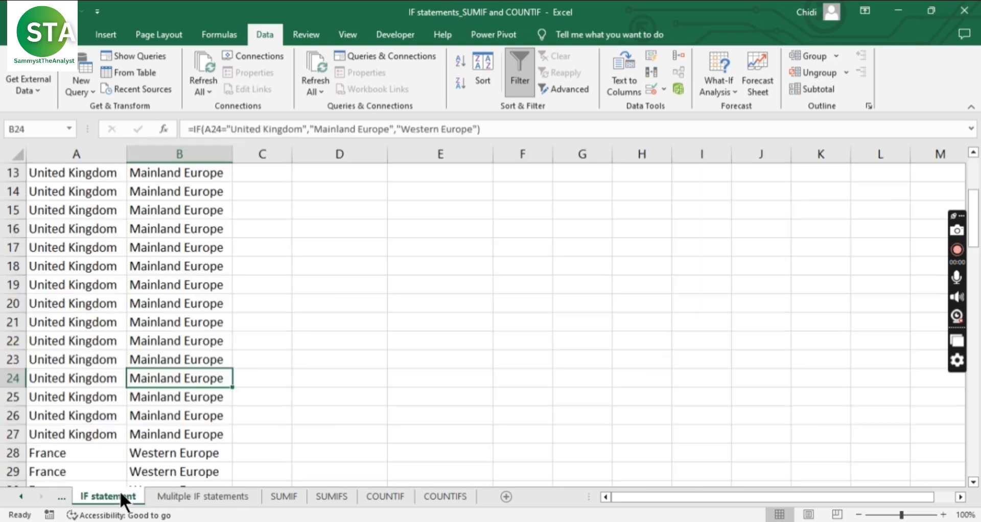
click(185, 494)
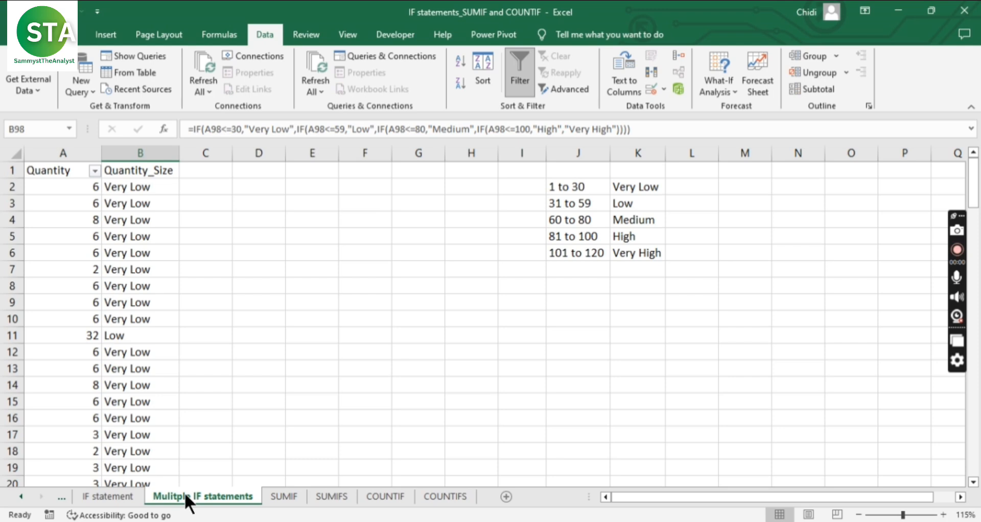
click(286, 495)
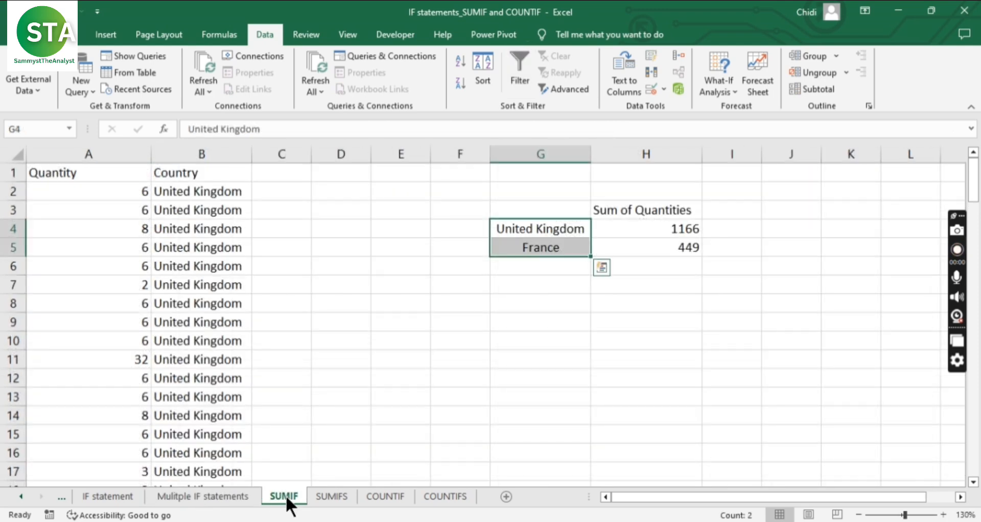
click(335, 495)
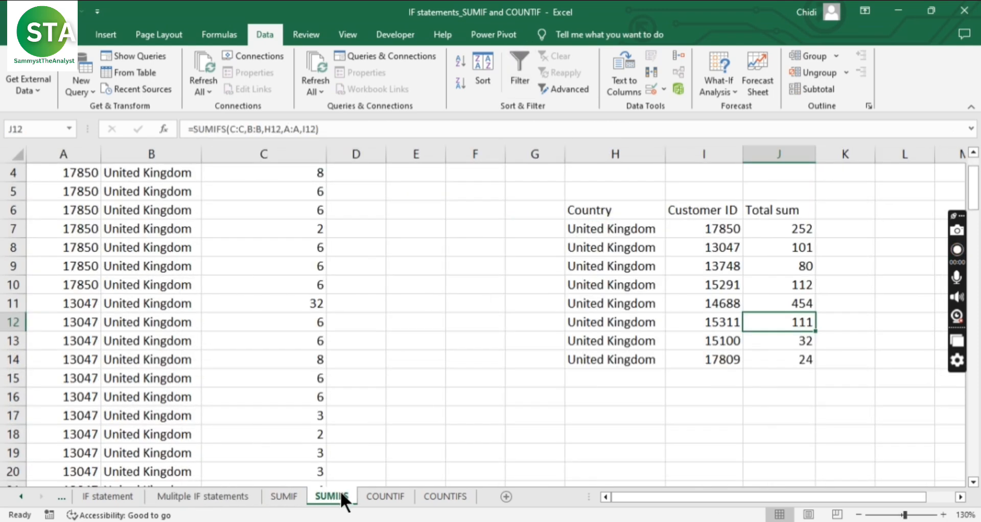
click(381, 494)
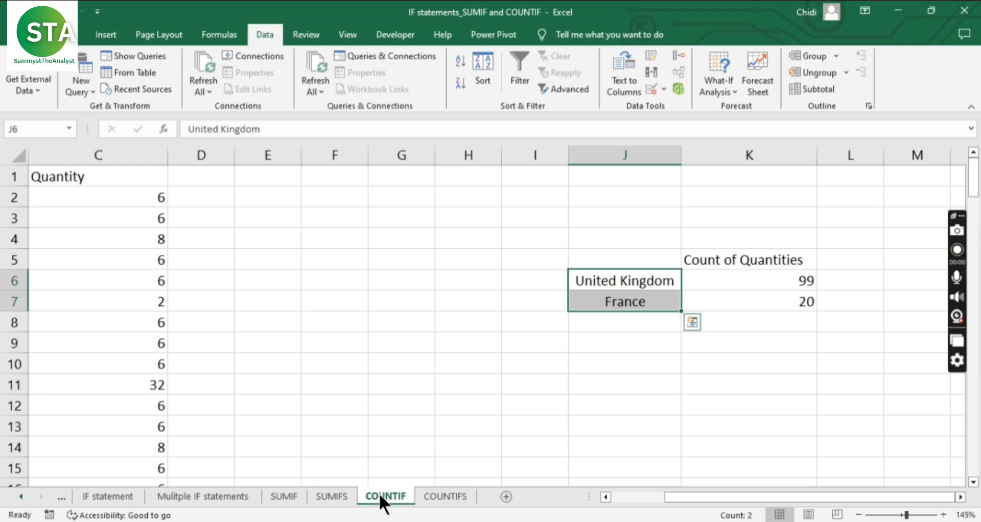
click(455, 495)
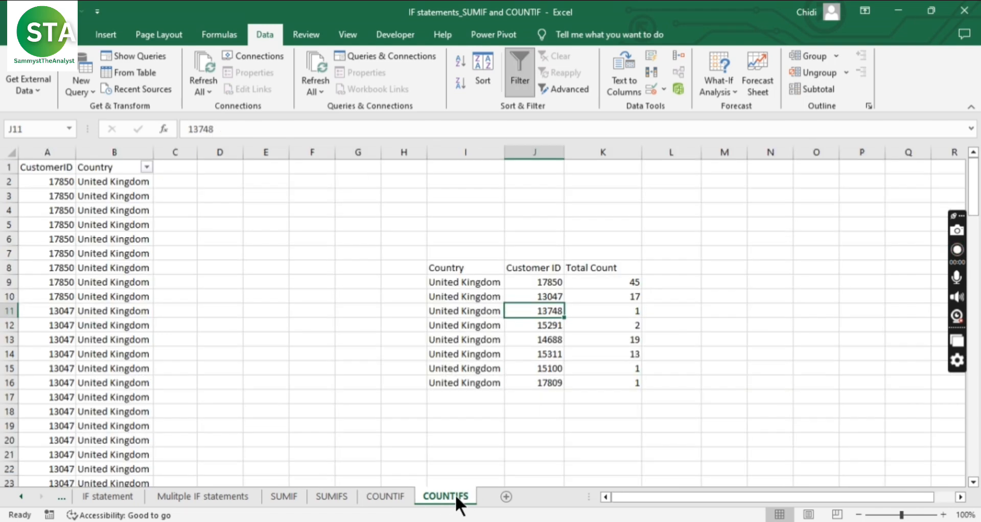